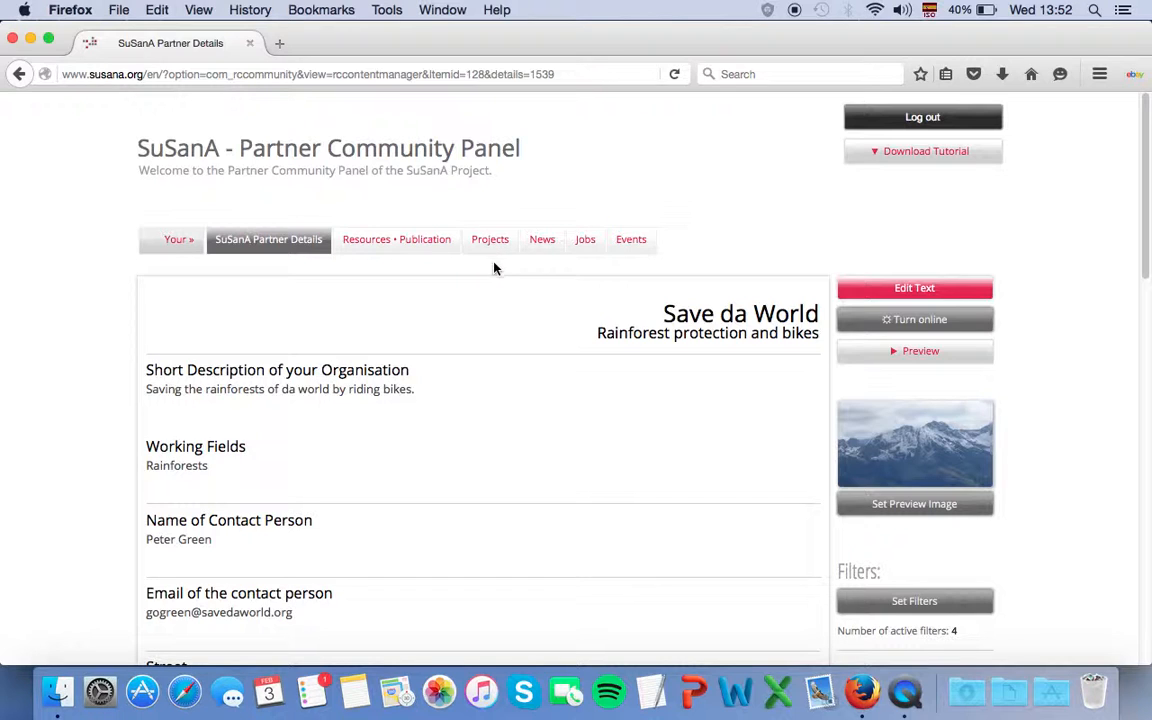
Step: Open the organisation's list of projects and start a new project entry
{"action": "left_click", "coordinate": [492, 243]}
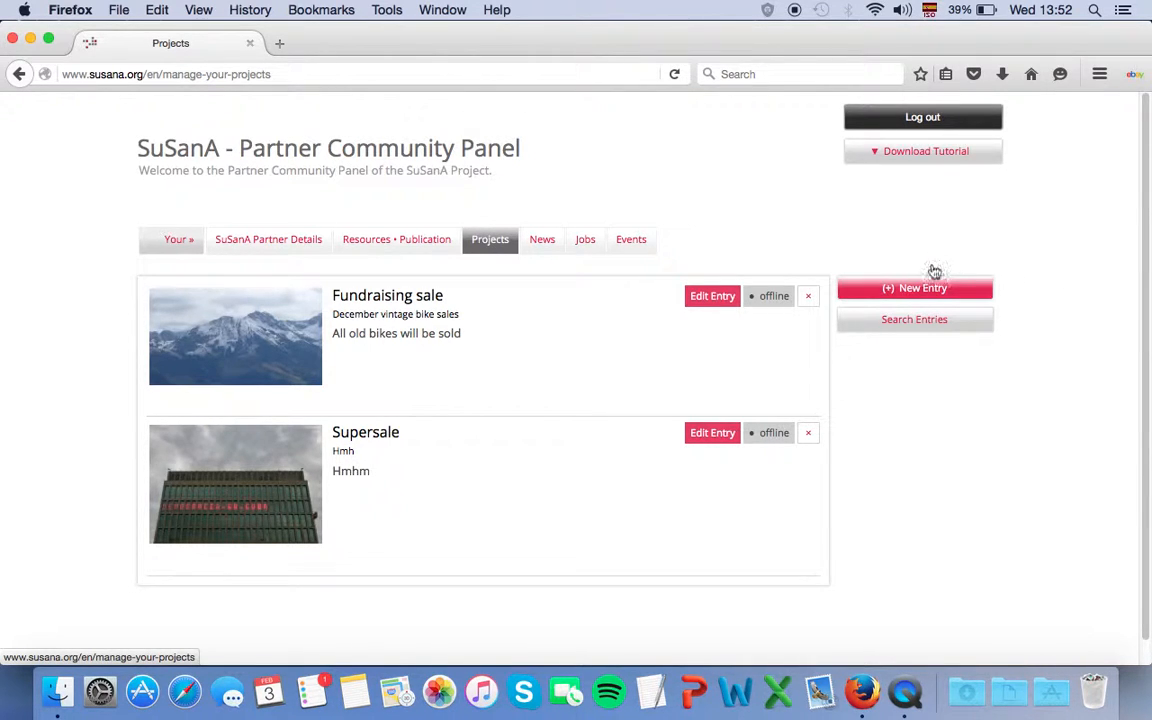
{"action": "left_click", "coordinate": [887, 290]}
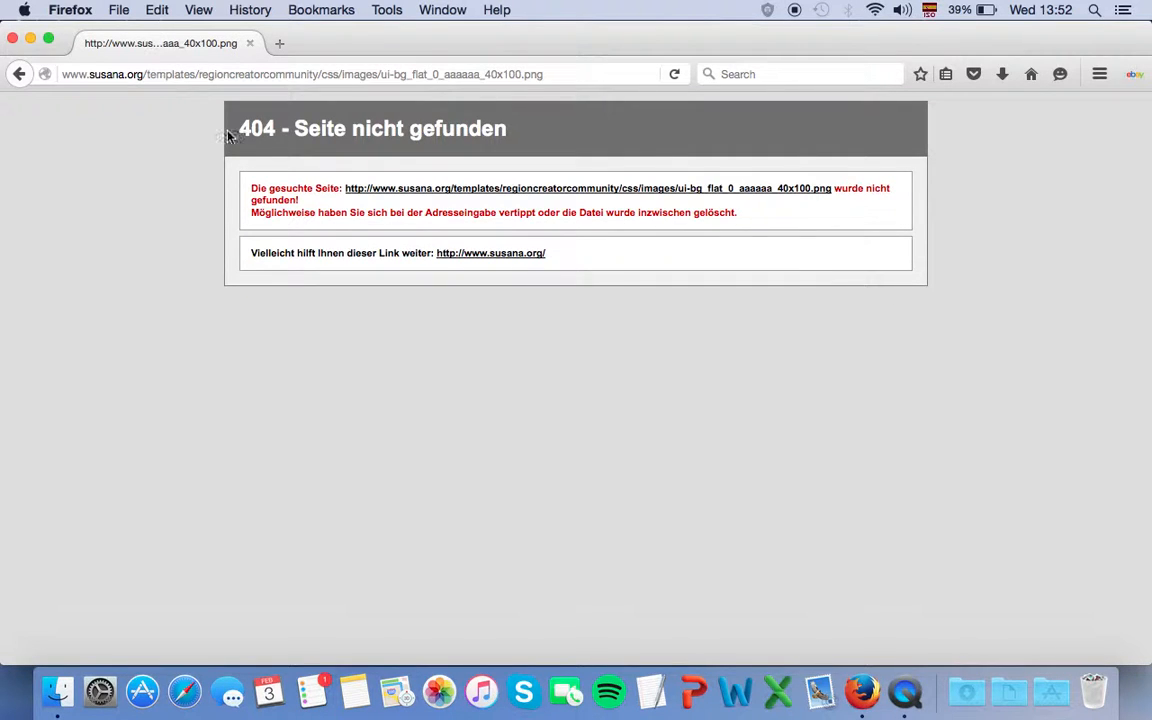
{"action": "left_click", "coordinate": [20, 75]}
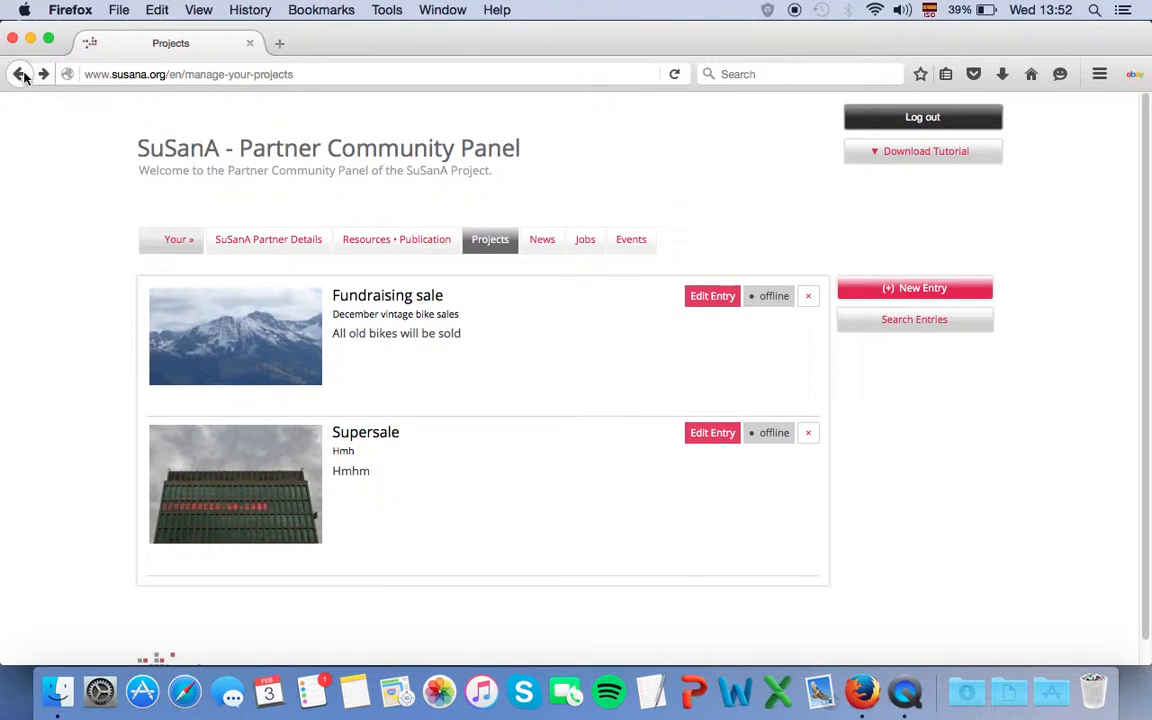
{"action": "left_click", "coordinate": [903, 289]}
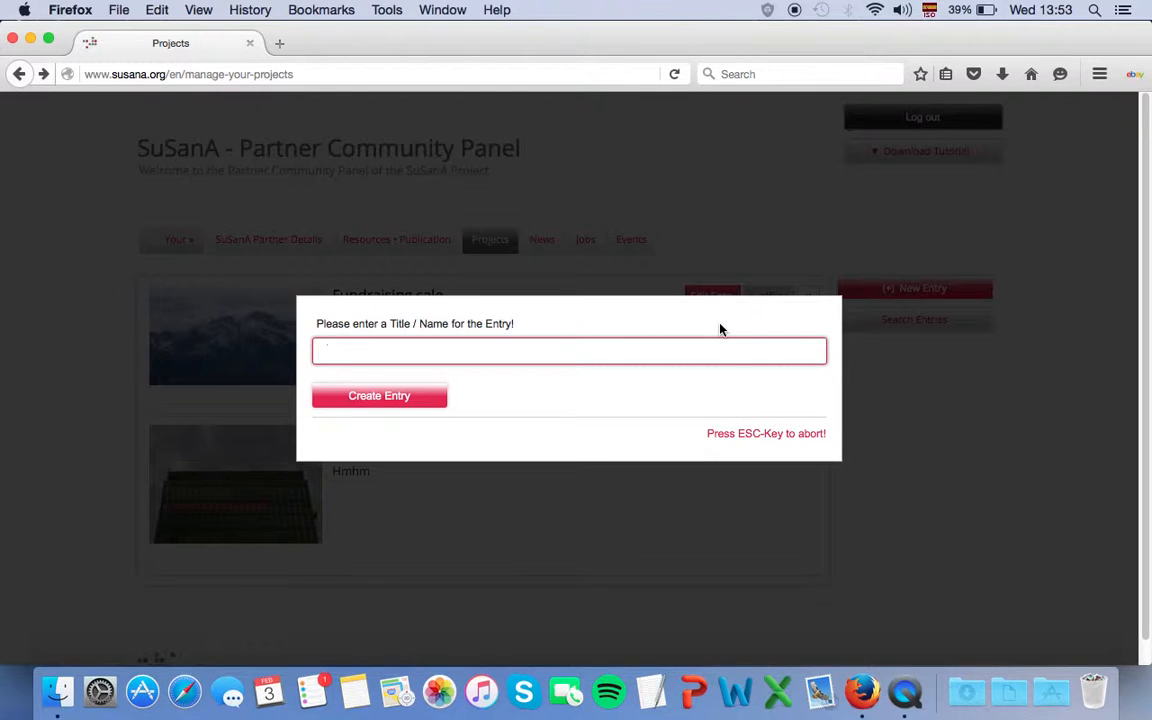
{"action": "type", "text": "Project"}
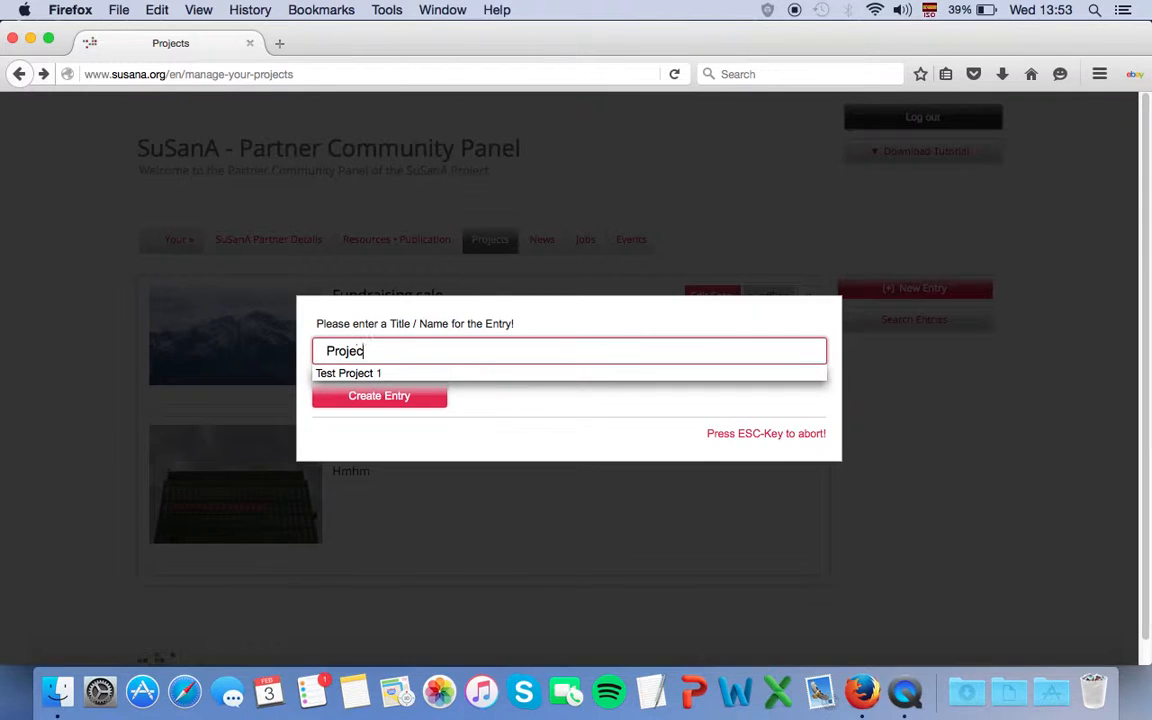
{"action": "key", "text": "BackSpace"}
{"action": "key", "text": "BackSpace"}
{"action": "key", "text": "BackSpace"}
{"action": "key", "text": "BackSpace"}
{"action": "key", "text": "BackSpace"}
{"action": "key", "text": "BackSpace"}
{"action": "key", "text": "BackSpace"}
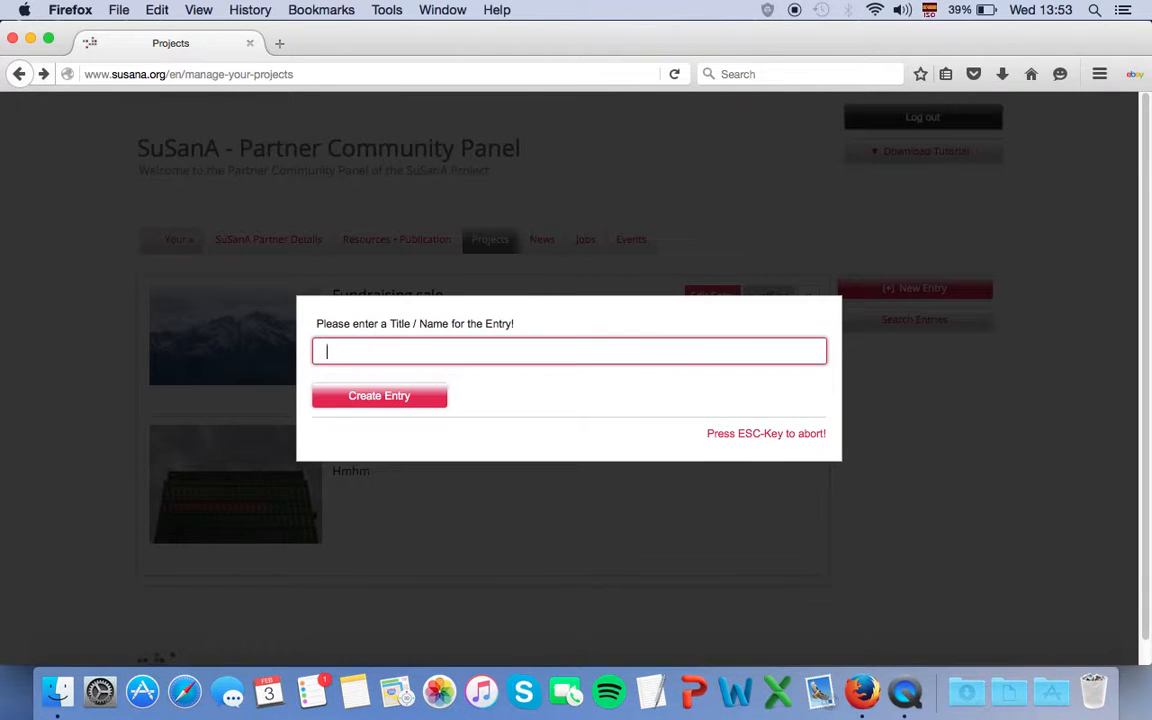
Step: Title the new project entry "Test Project 1" and create it
{"action": "type", "text": "Test Project 1"}
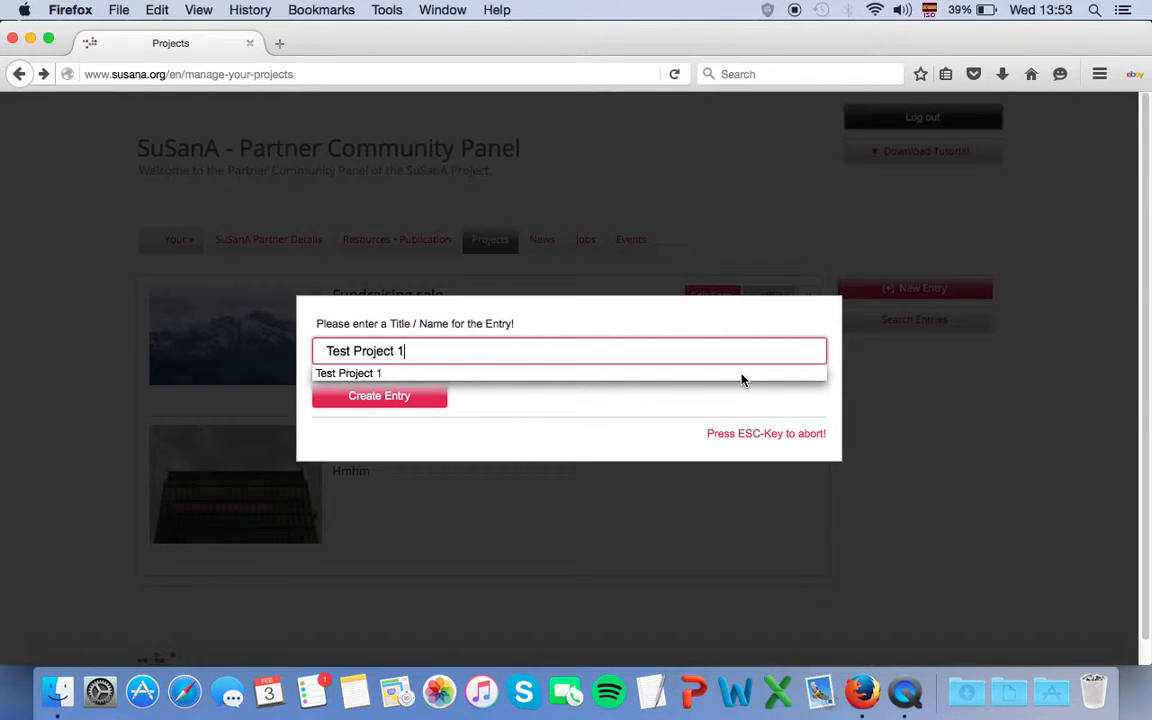
{"action": "left_click", "coordinate": [632, 406]}
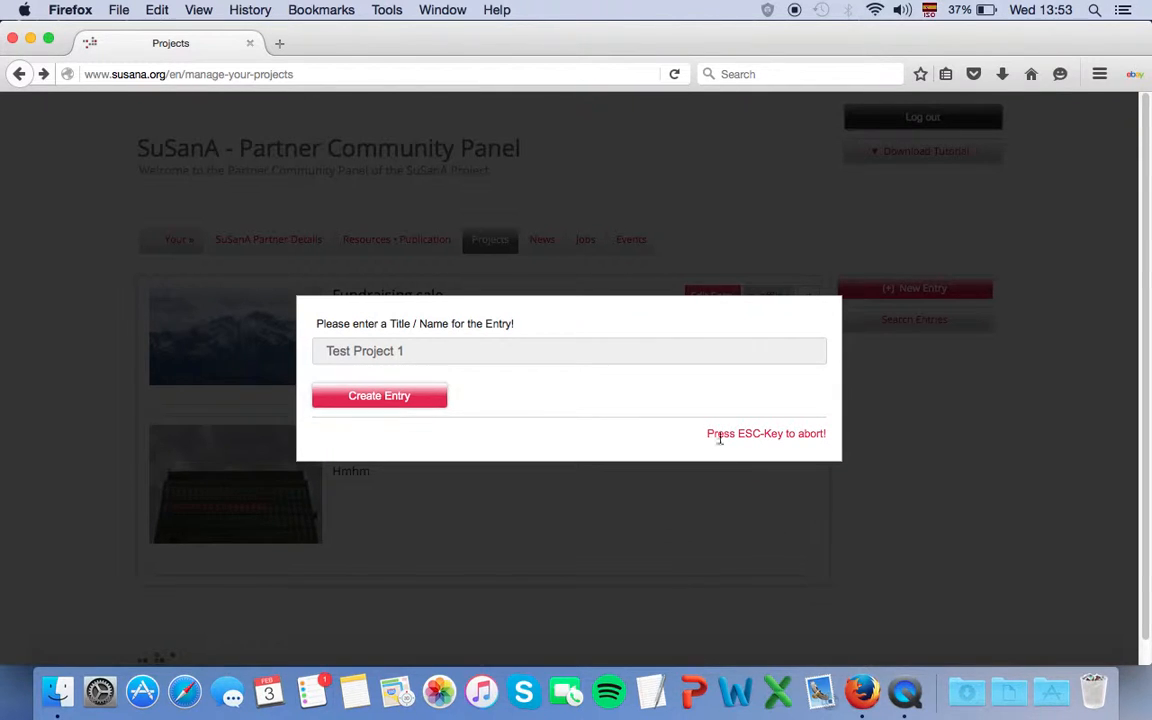
{"action": "left_click", "coordinate": [753, 434]}
{"action": "left_click", "coordinate": [388, 402]}
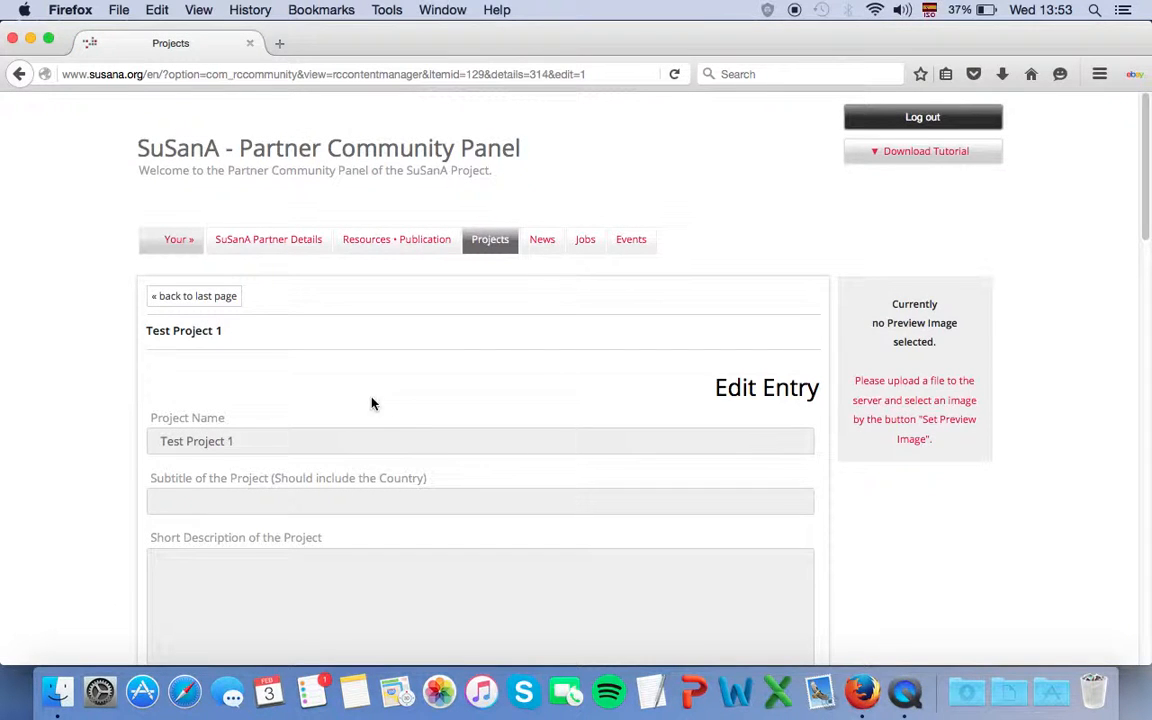
Step: Look through the new project's edit form, from the name and subtitle down to the mission, approach and success fields
{"action": "scroll", "coordinate": [140, 430], "scroll_direction": "down", "scroll_amount": 1}
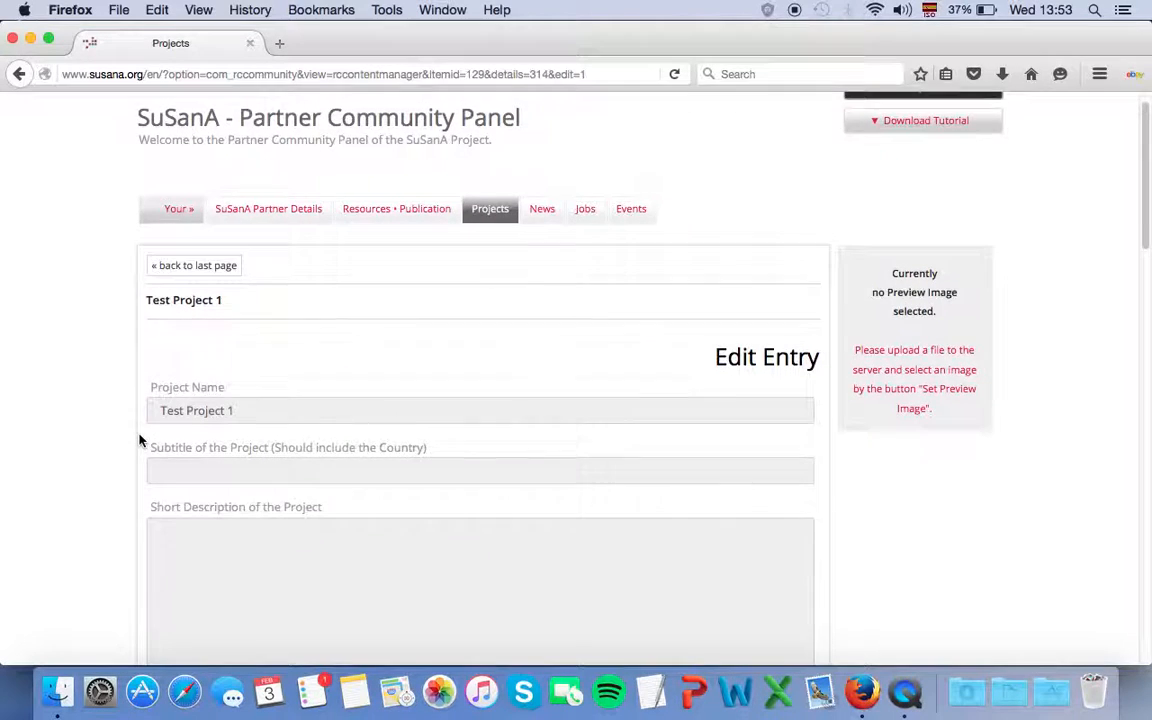
{"action": "scroll", "coordinate": [140, 440], "scroll_direction": "down", "scroll_amount": 4}
{"action": "scroll", "coordinate": [140, 440], "scroll_direction": "up", "scroll_amount": 3}
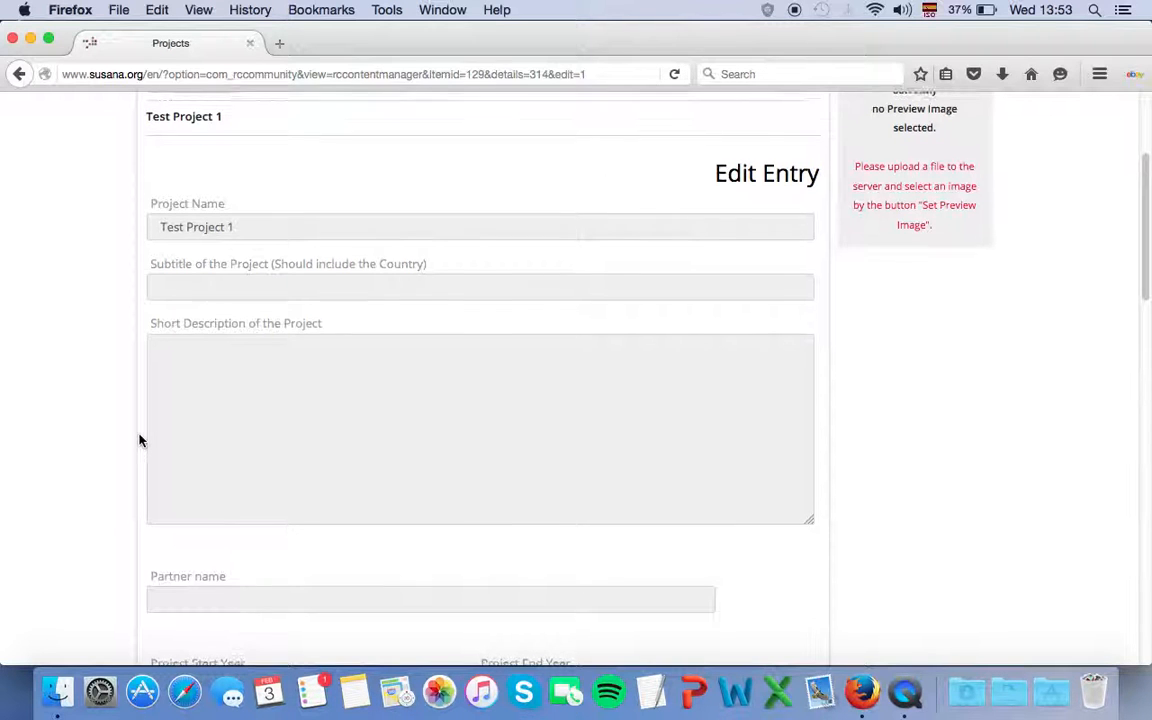
{"action": "scroll", "coordinate": [140, 440], "scroll_direction": "up", "scroll_amount": 2}
{"action": "scroll", "coordinate": [140, 440], "scroll_direction": "down", "scroll_amount": 5}
{"action": "scroll", "coordinate": [140, 440], "scroll_direction": "down", "scroll_amount": 12}
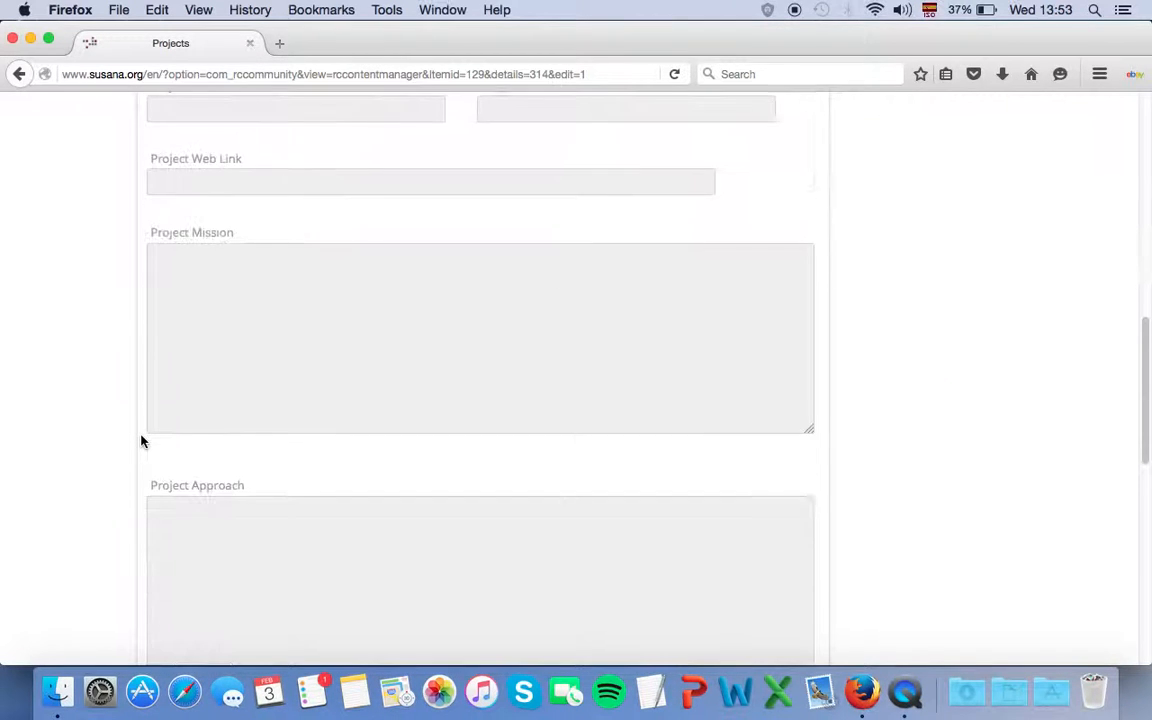
{"action": "scroll", "coordinate": [145, 441], "scroll_direction": "up", "scroll_amount": 10}
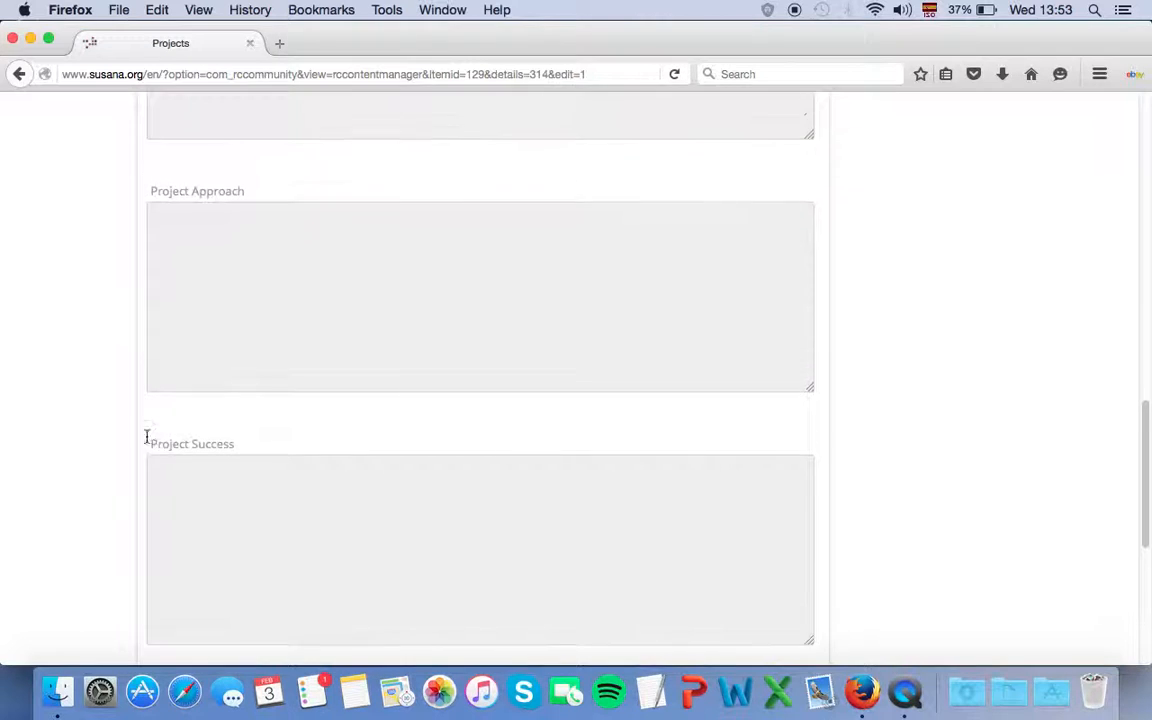
{"action": "scroll", "coordinate": [146, 441], "scroll_direction": "up", "scroll_amount": 6}
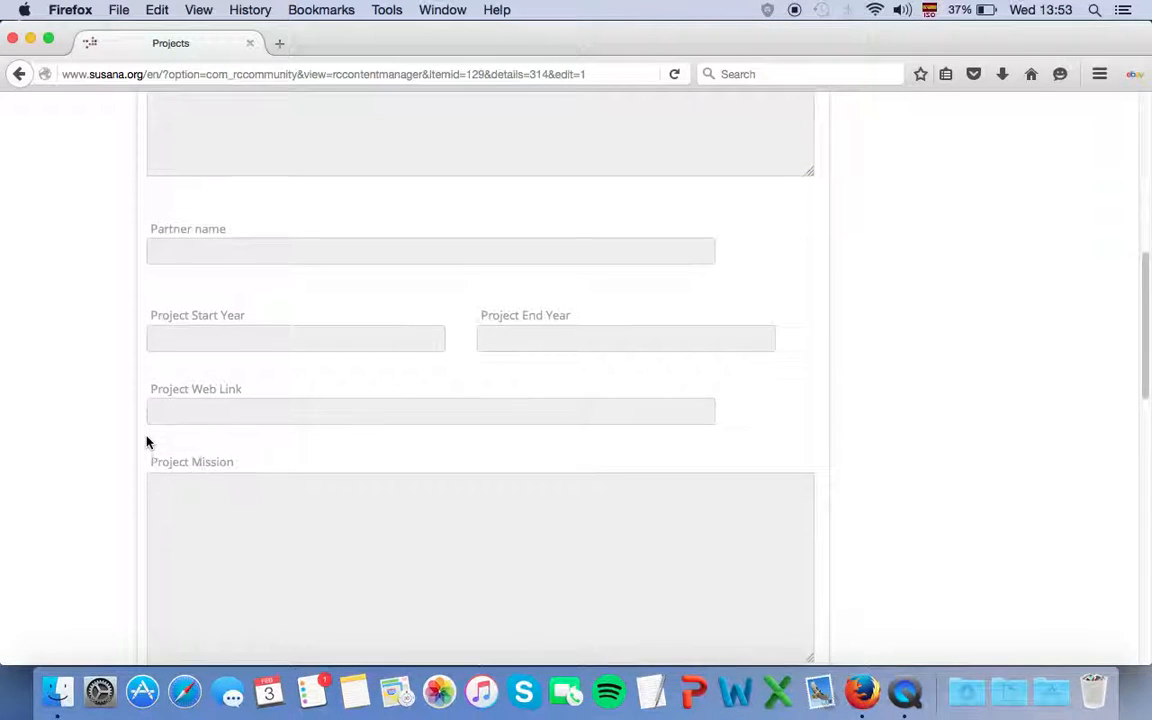
{"action": "scroll", "coordinate": [146, 443], "scroll_direction": "down", "scroll_amount": 7}
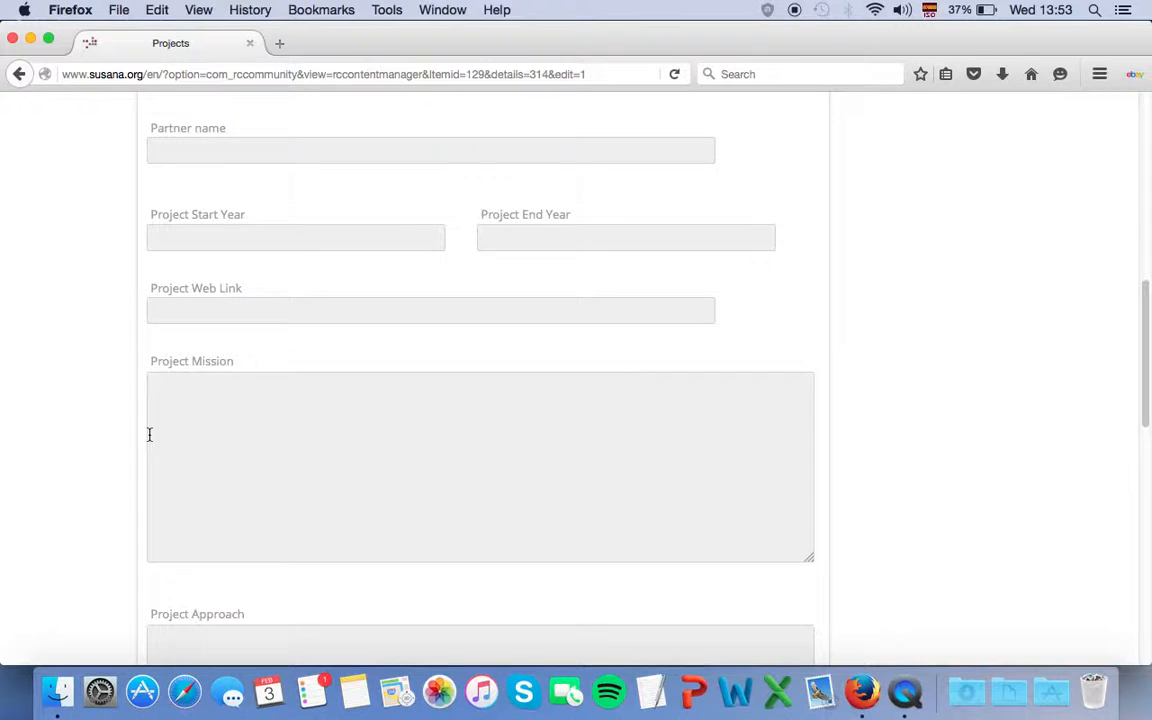
{"action": "scroll", "coordinate": [141, 391], "scroll_direction": "up", "scroll_amount": 1}
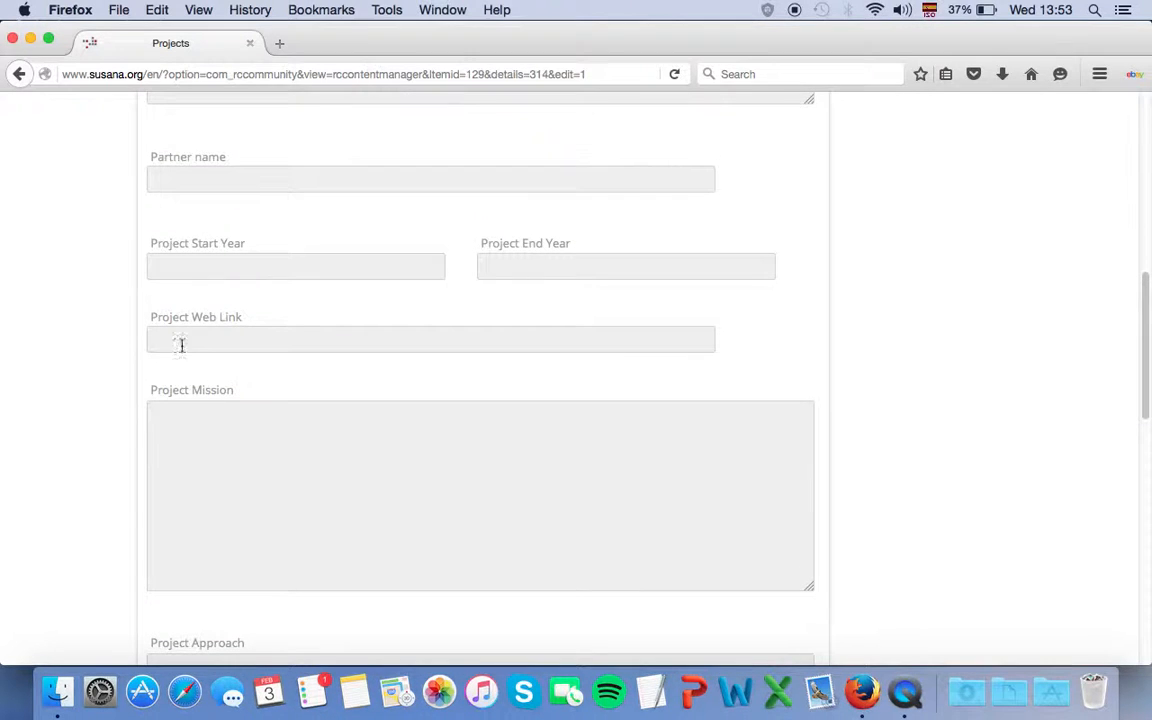
Step: Examine the project's start year, web link, approach, success and contact fields, and return to the project name
{"action": "left_click", "coordinate": [185, 265]}
{"action": "left_click", "coordinate": [208, 336]}
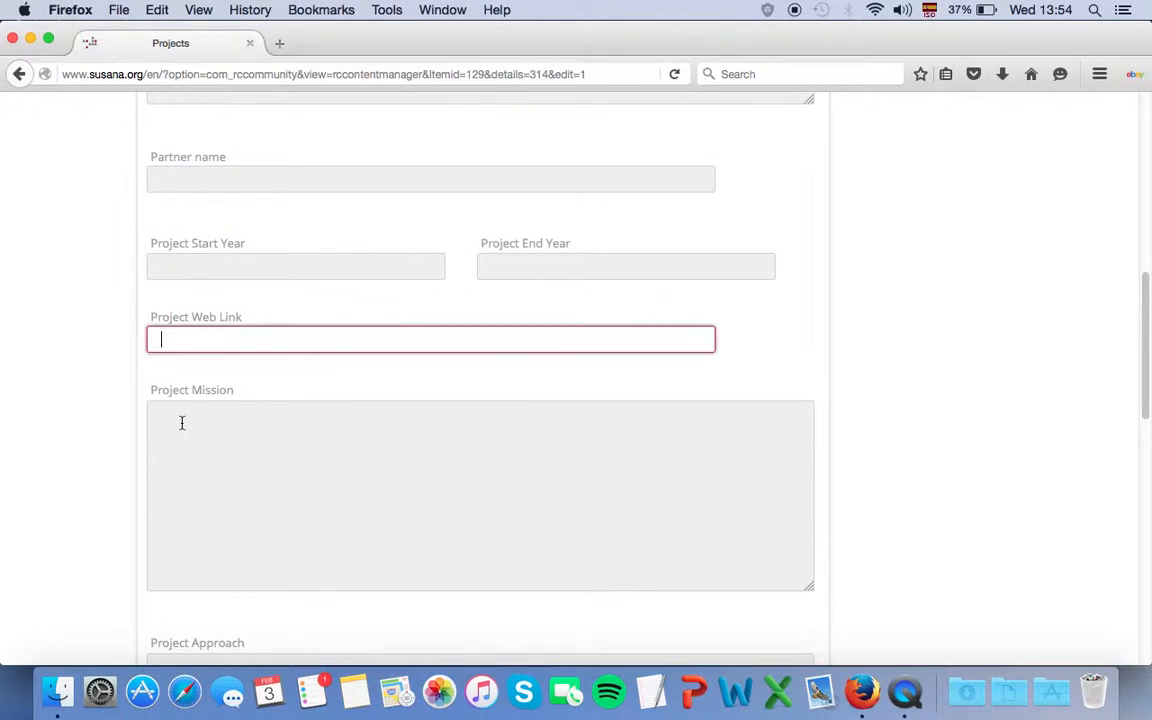
{"action": "scroll", "coordinate": [180, 420], "scroll_direction": "down", "scroll_amount": 7}
{"action": "left_click", "coordinate": [198, 368]}
{"action": "scroll", "coordinate": [123, 465], "scroll_direction": "down", "scroll_amount": 1}
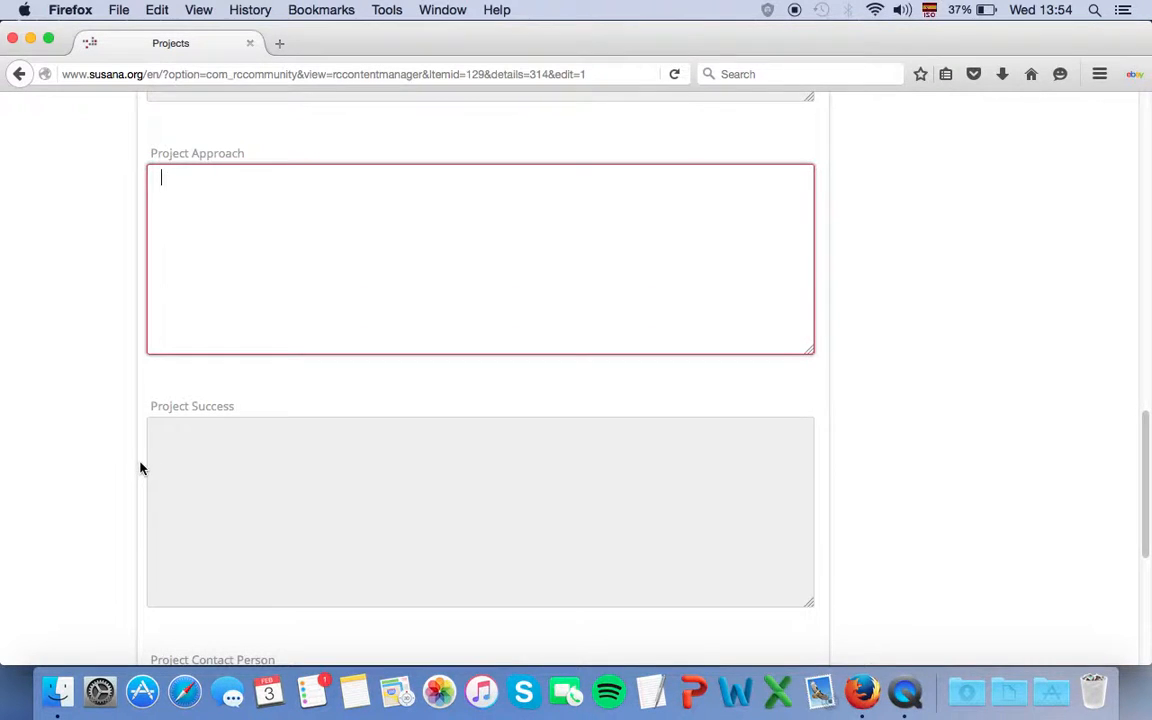
{"action": "scroll", "coordinate": [140, 468], "scroll_direction": "down", "scroll_amount": 2}
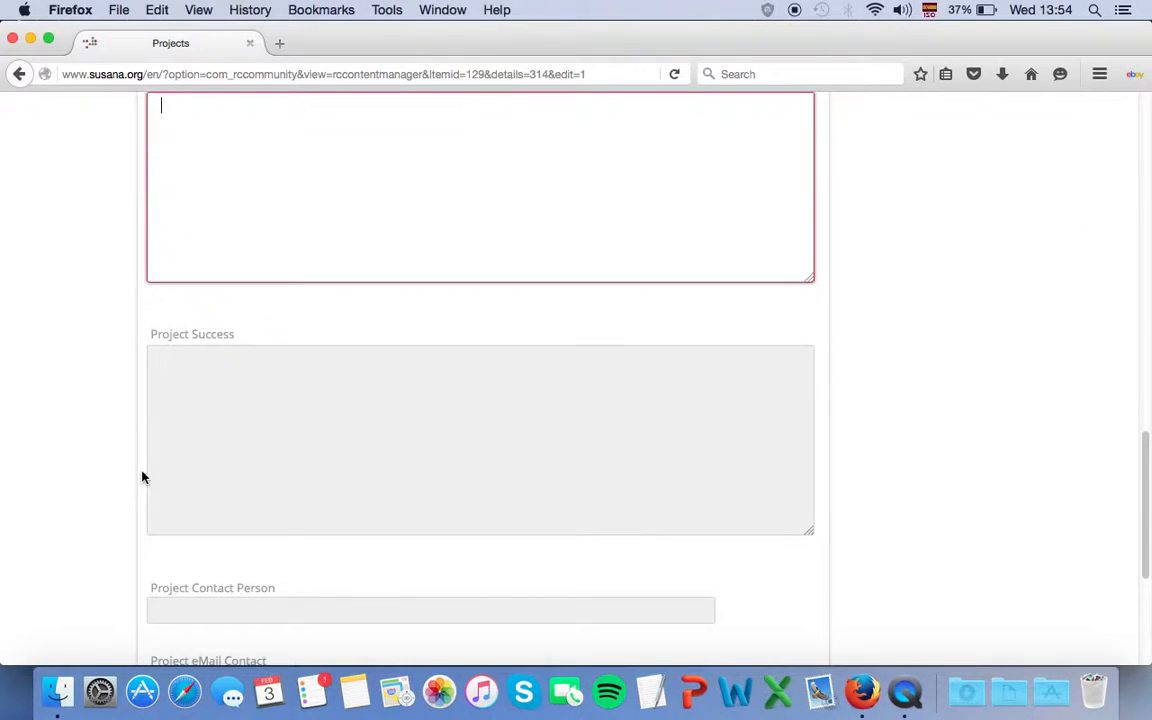
{"action": "scroll", "coordinate": [142, 477], "scroll_direction": "up", "scroll_amount": 2}
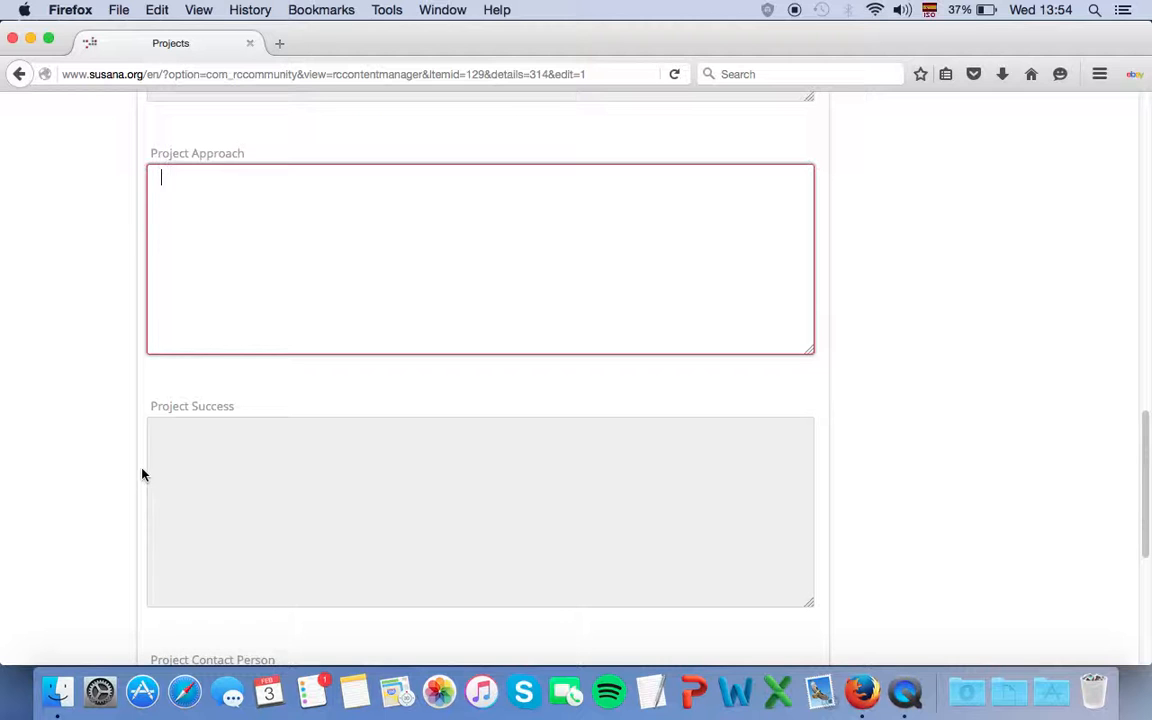
{"action": "scroll", "coordinate": [142, 473], "scroll_direction": "down", "scroll_amount": 3}
{"action": "scroll", "coordinate": [142, 470], "scroll_direction": "up", "scroll_amount": 6}
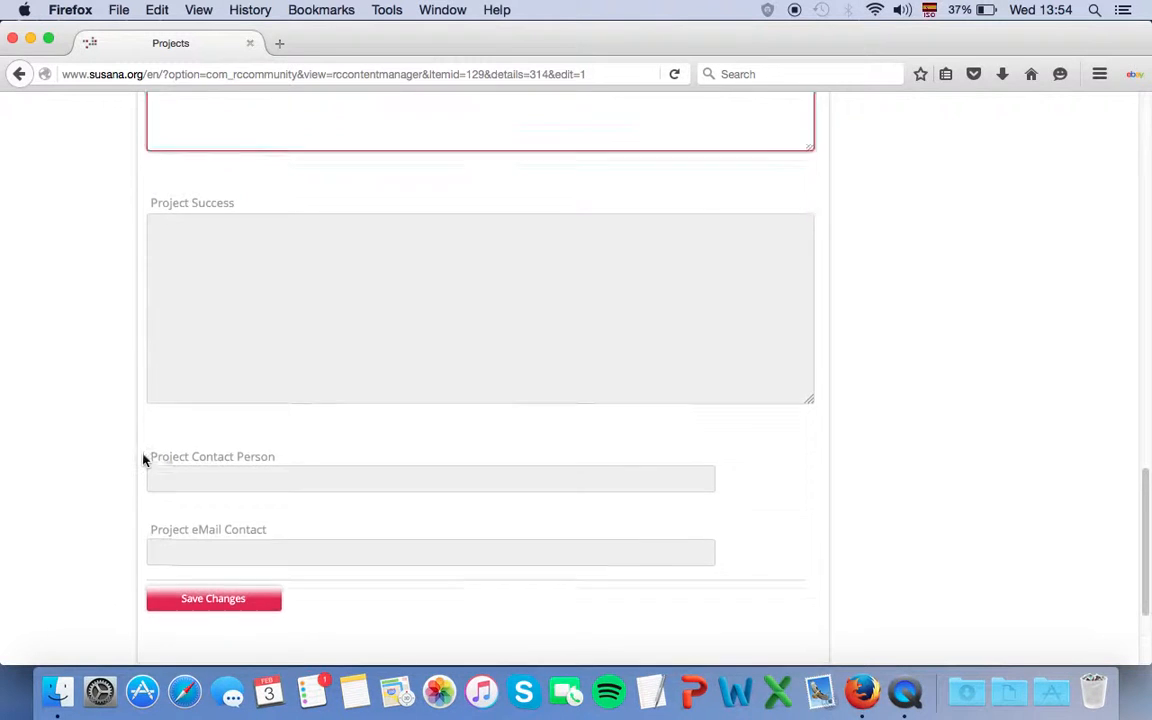
{"action": "scroll", "coordinate": [142, 446], "scroll_direction": "up", "scroll_amount": 8}
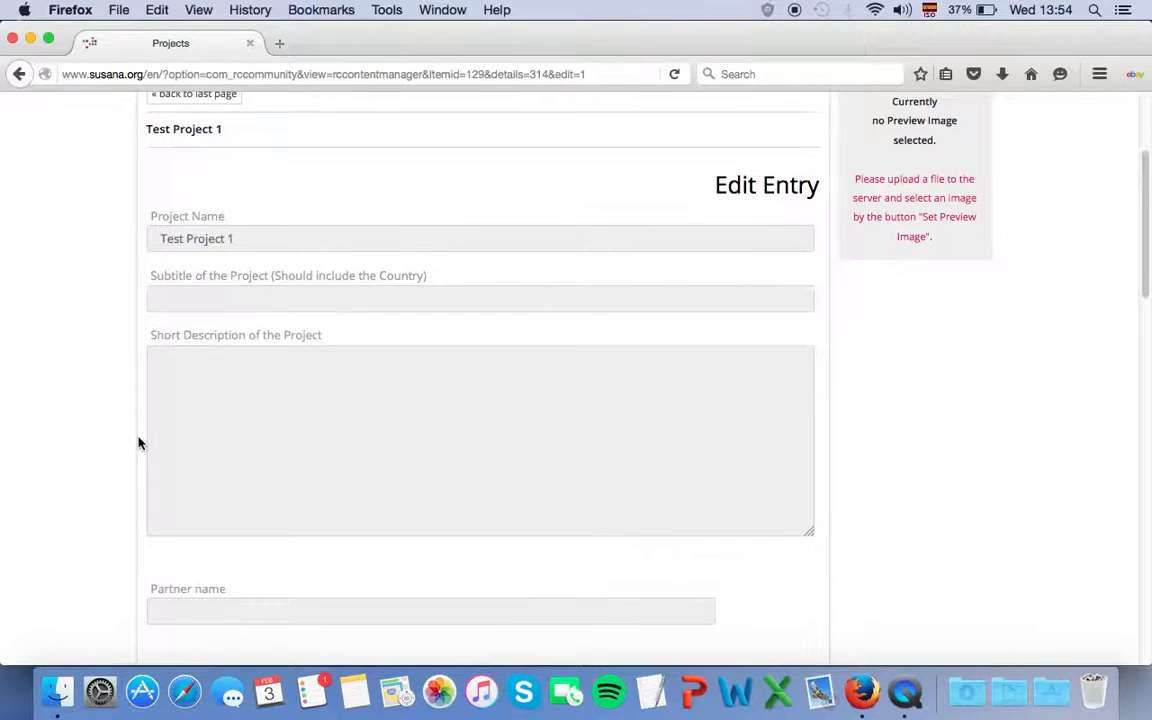
{"action": "scroll", "coordinate": [180, 370], "scroll_direction": "up", "scroll_amount": 1}
{"action": "left_click_drag", "start_coordinate": [254, 252], "coordinate": [126, 250]}
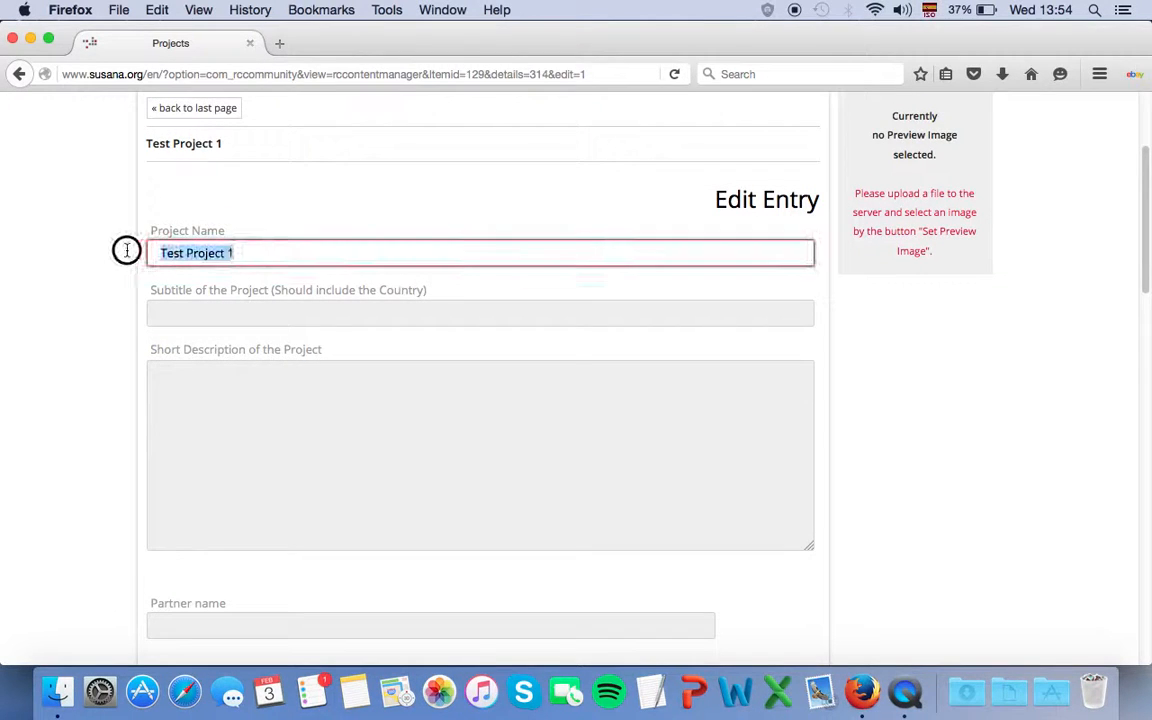
{"action": "left_click", "coordinate": [176, 294]}
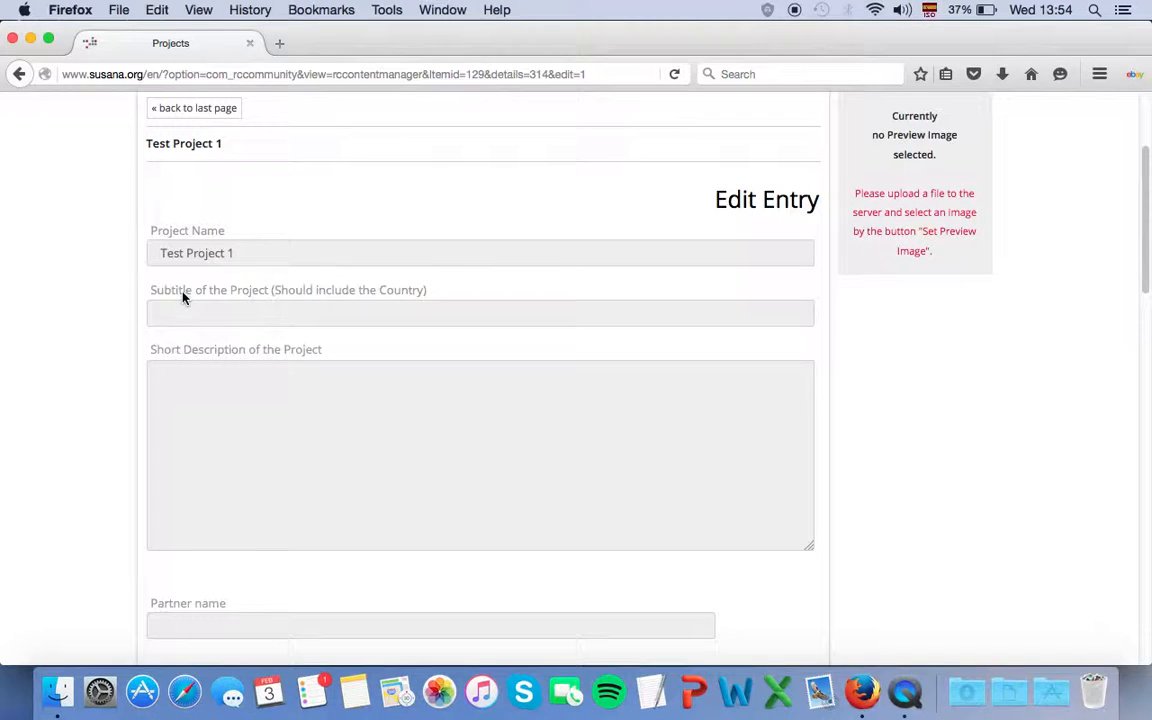
Step: Enter "Subtitle of test project 1" as the project's subtitle and "Short description..." as its short description
{"action": "left_click", "coordinate": [185, 311]}
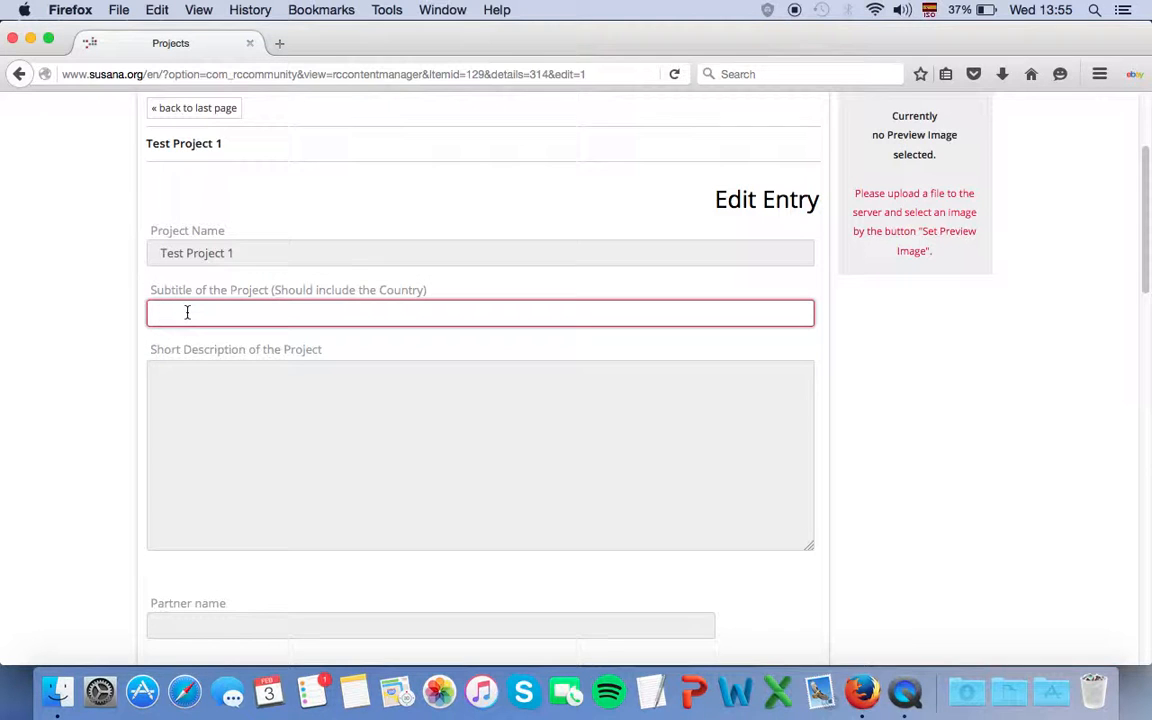
{"action": "type", "text": "Subti"}
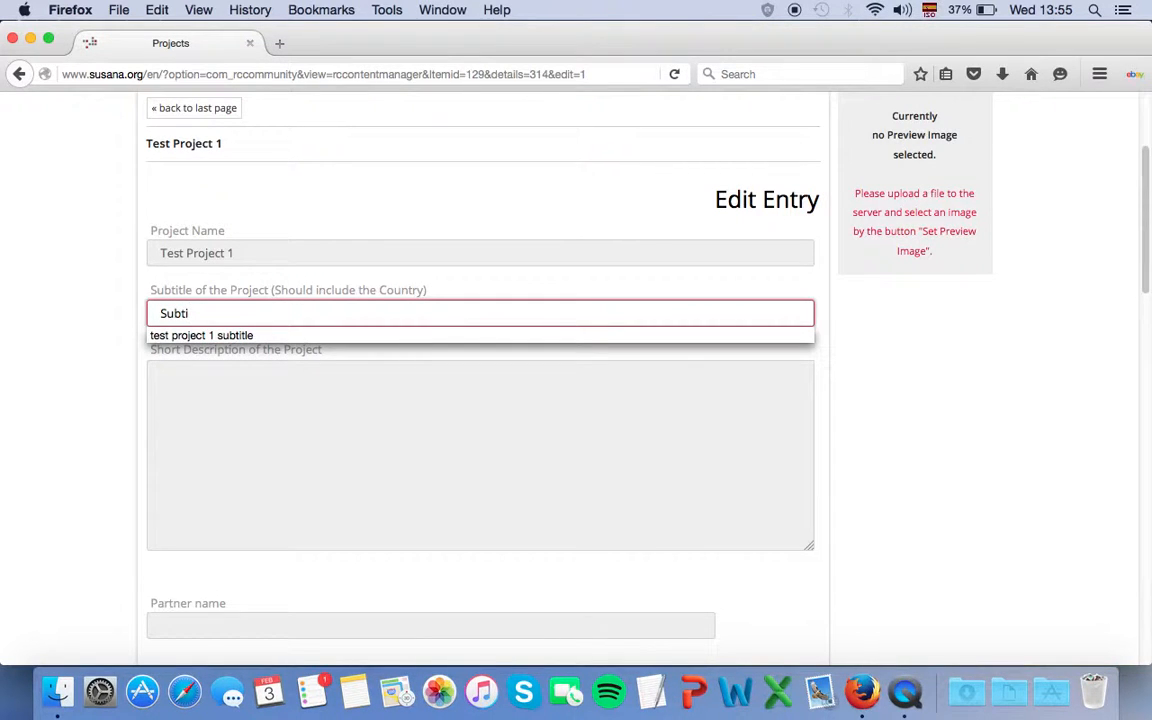
{"action": "type", "text": "tle of t"}
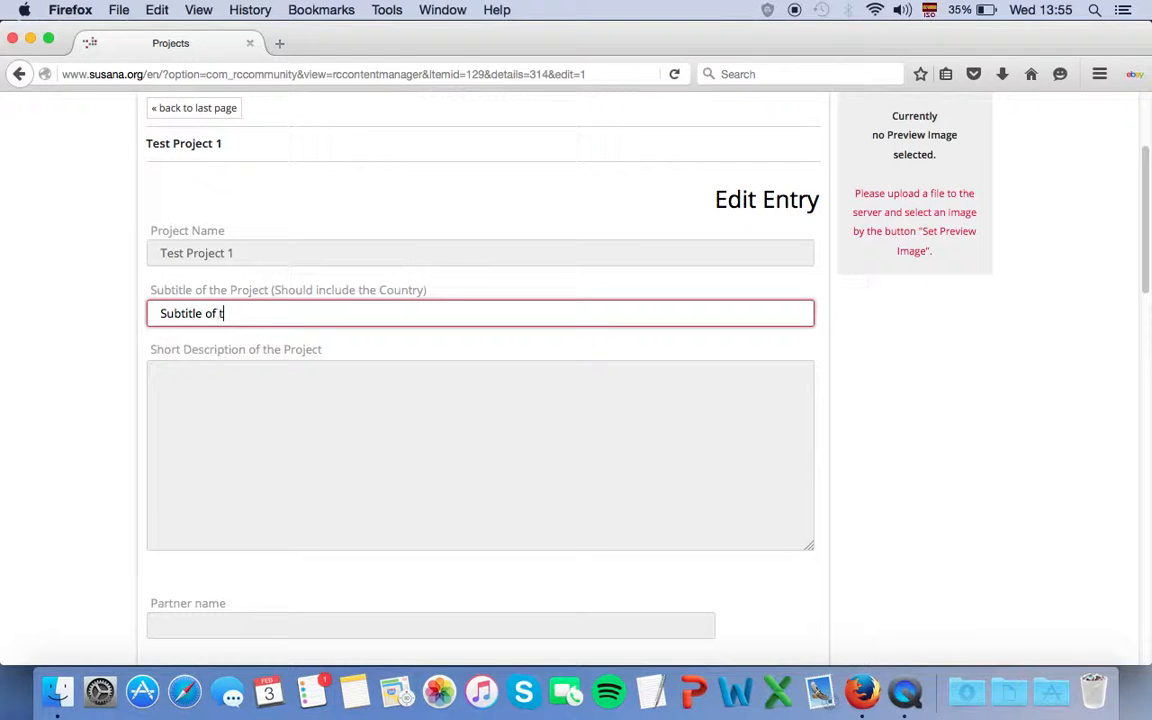
{"action": "type", "text": "est project 1"}
{"action": "left_click", "coordinate": [214, 404]}
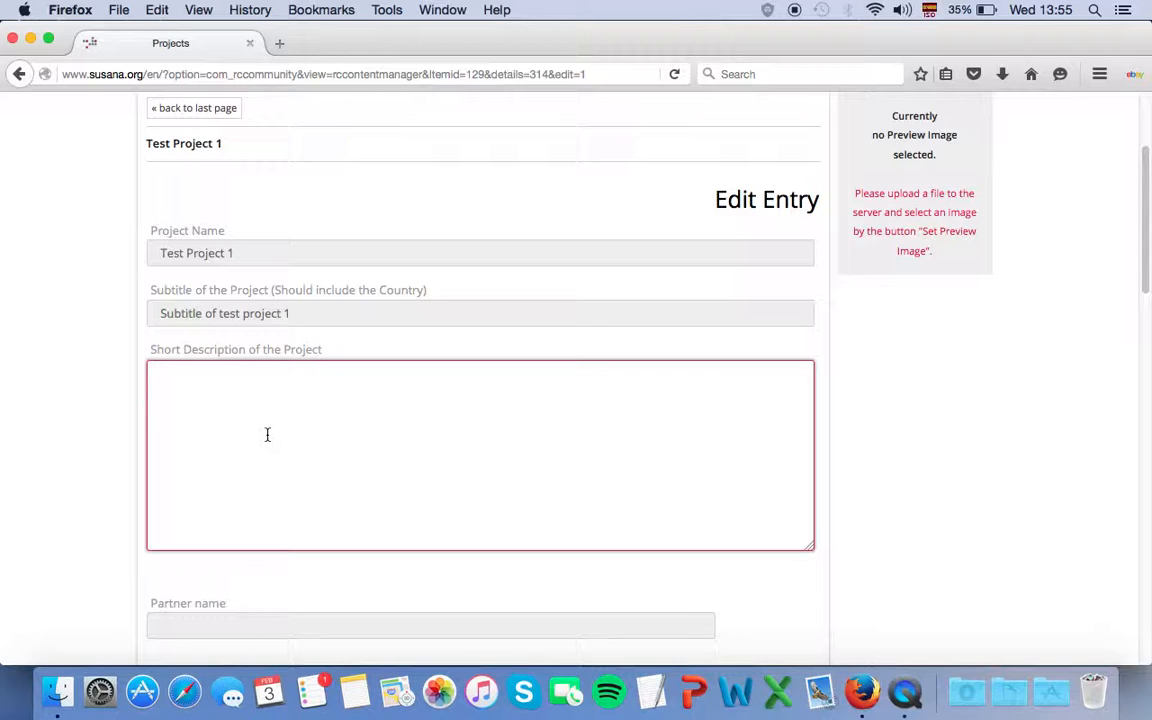
{"action": "type", "text": "Short description..."}
Step: Review the project's name, subtitle and short description, and check the remaining form fields down to the contact details
{"action": "left_click", "coordinate": [430, 258]}
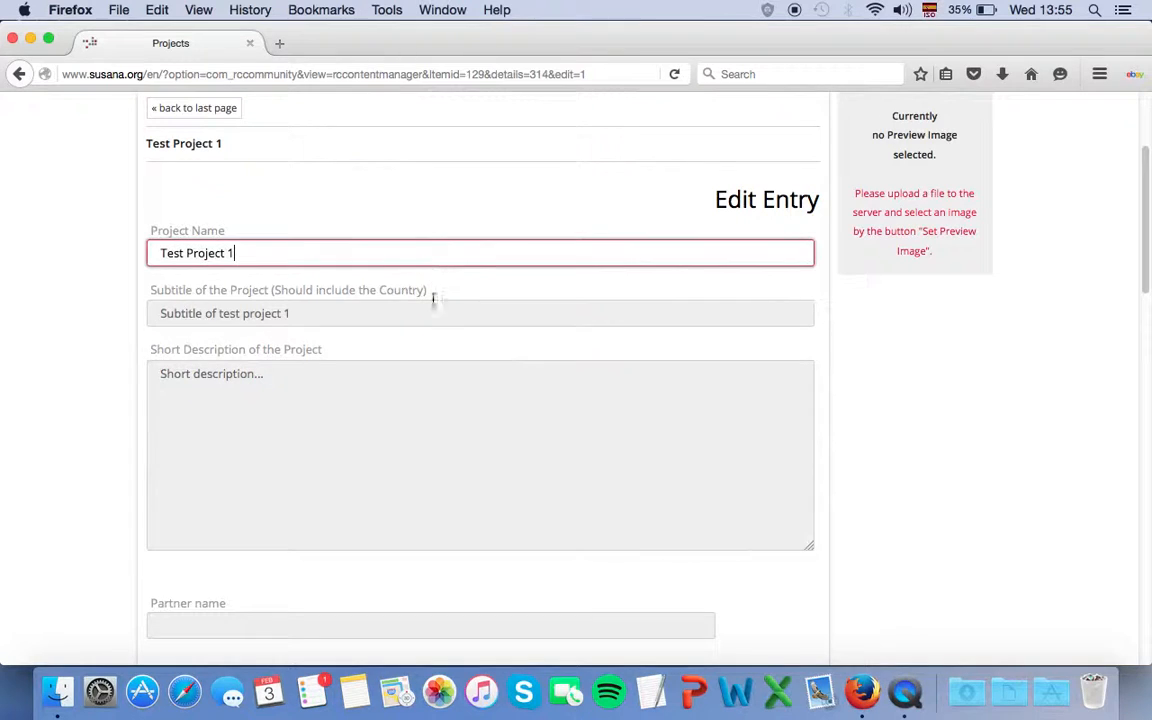
{"action": "left_click", "coordinate": [433, 311]}
{"action": "left_click", "coordinate": [432, 432]}
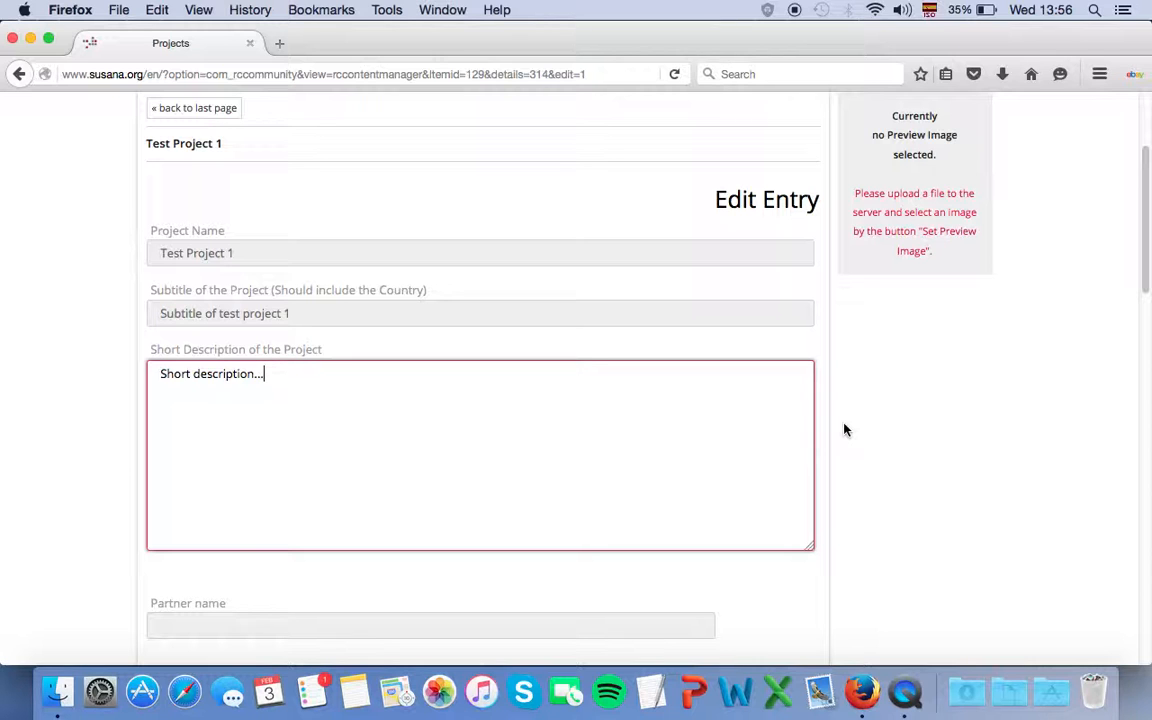
{"action": "scroll", "coordinate": [844, 430], "scroll_direction": "up", "scroll_amount": 2}
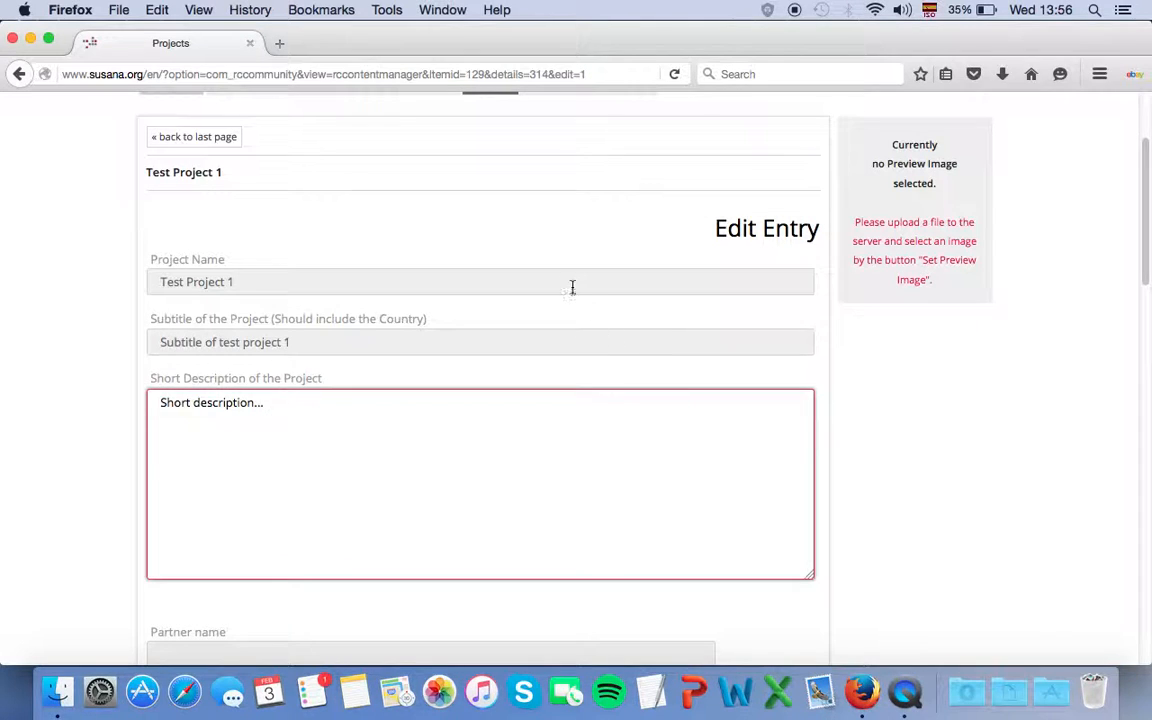
{"action": "left_click", "coordinate": [897, 430]}
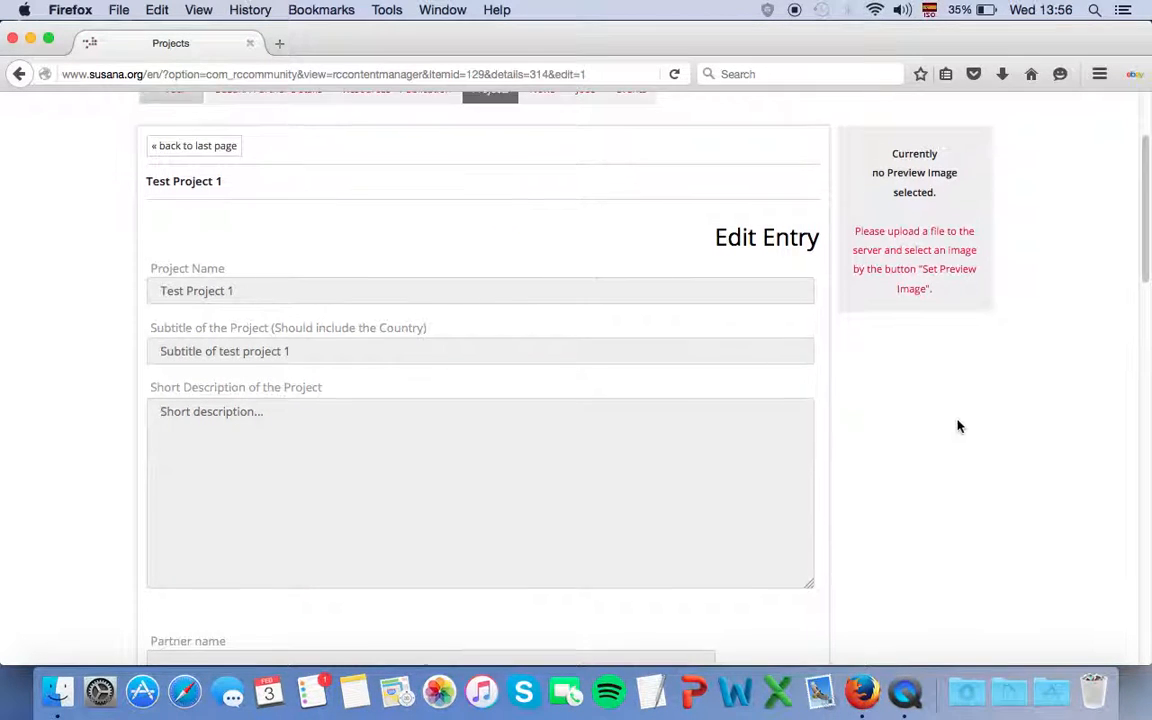
{"action": "scroll", "coordinate": [954, 424], "scroll_direction": "up", "scroll_amount": 2}
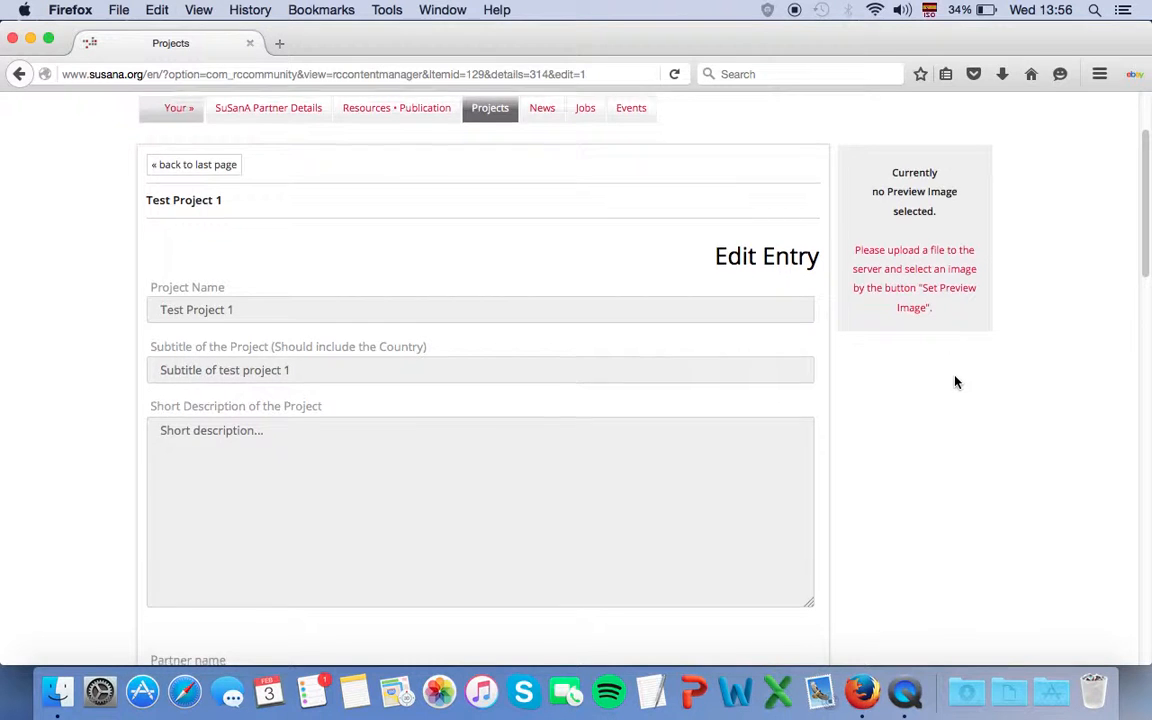
{"action": "scroll", "coordinate": [954, 382], "scroll_direction": "down", "scroll_amount": 8}
{"action": "scroll", "coordinate": [955, 384], "scroll_direction": "down", "scroll_amount": 15}
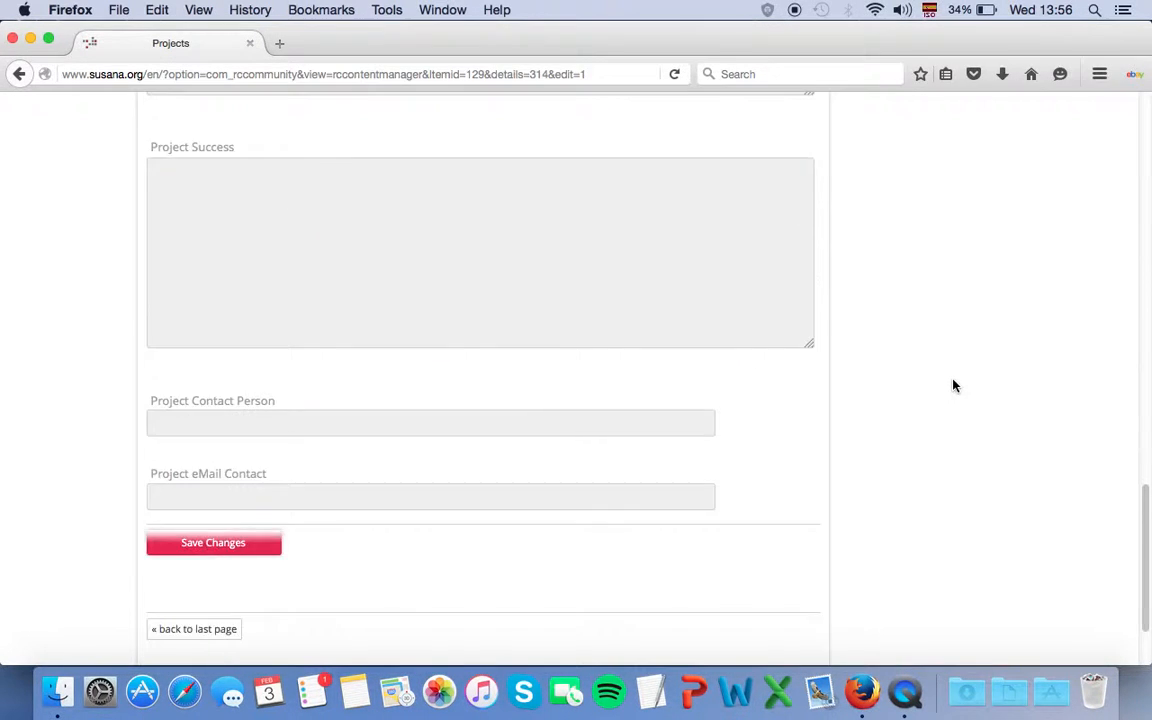
{"action": "scroll", "coordinate": [940, 380], "scroll_direction": "up", "scroll_amount": 8}
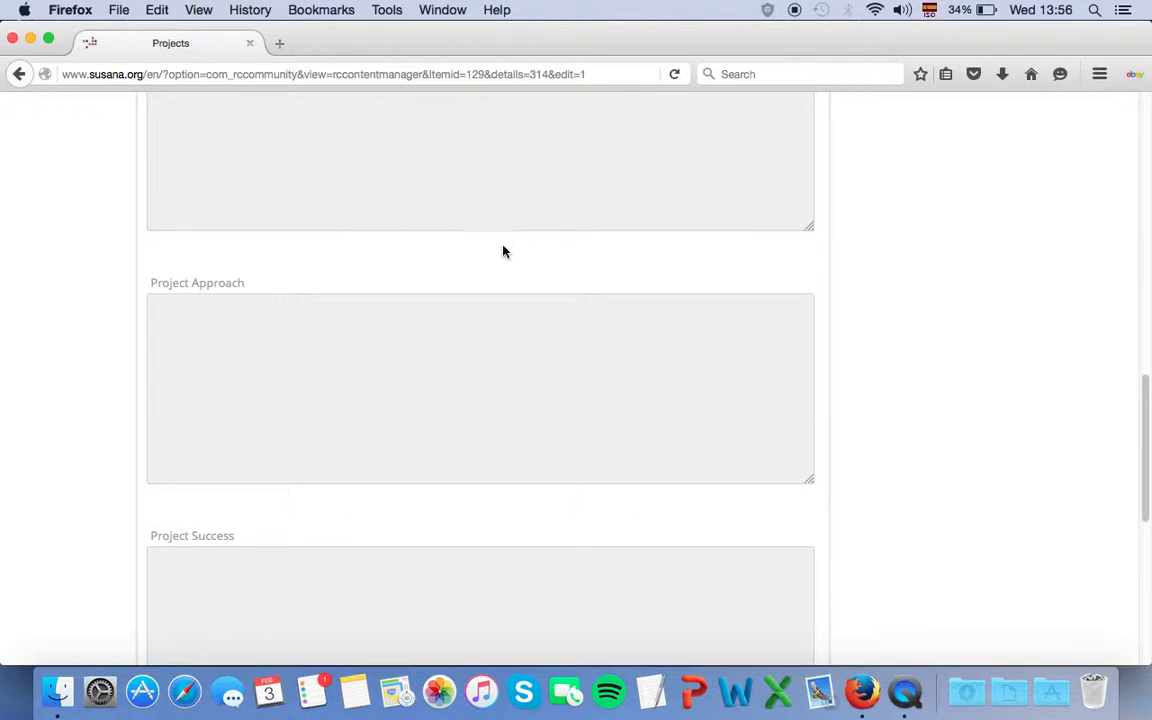
Step: Save the changes to the Test Project 1 entry and acknowledge the save message
{"action": "scroll", "coordinate": [465, 280], "scroll_direction": "down", "scroll_amount": 8}
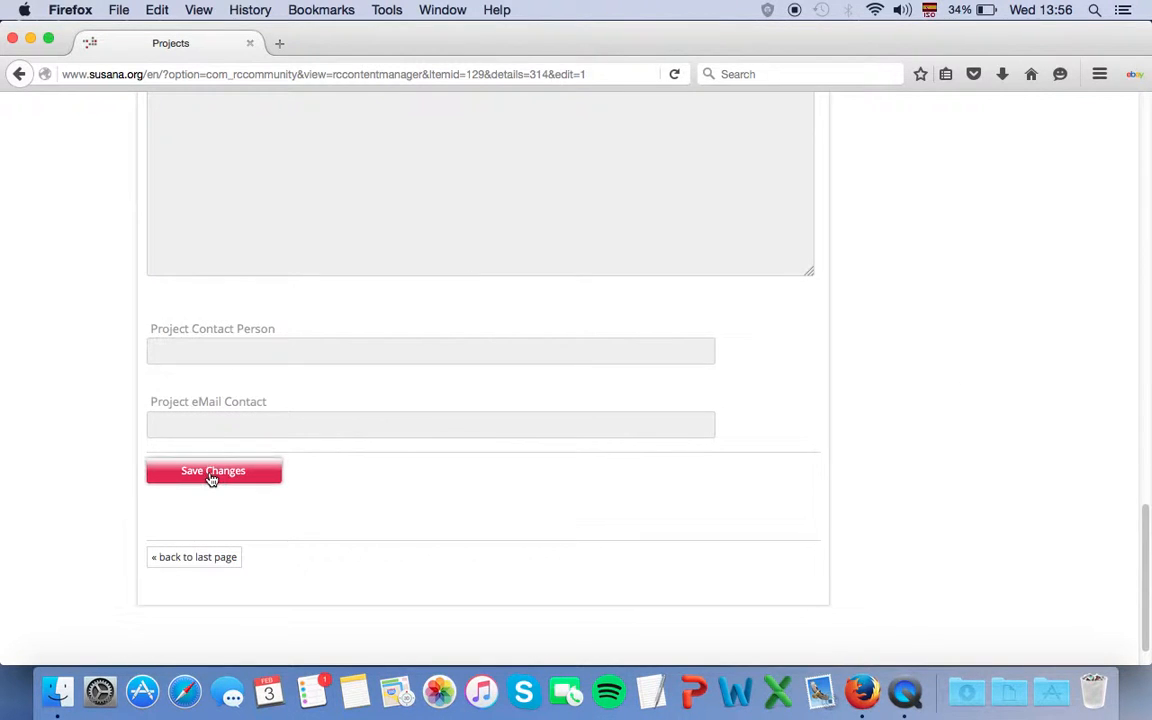
{"action": "left_click", "coordinate": [210, 472]}
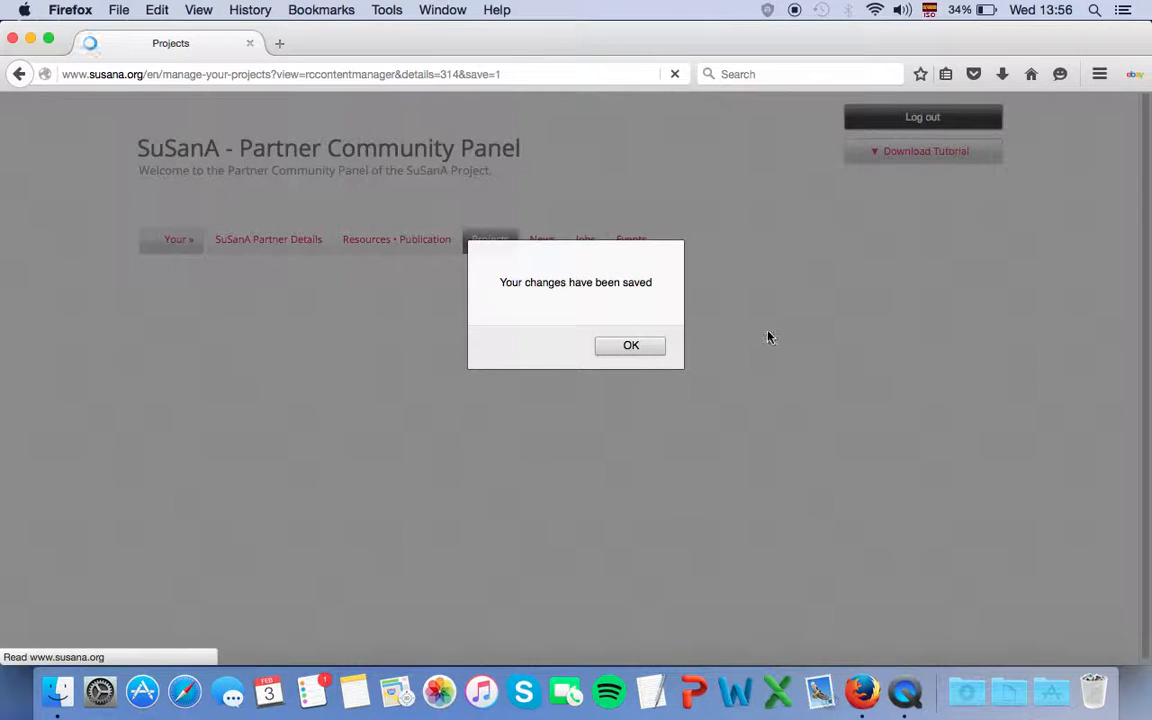
{"action": "left_click", "coordinate": [625, 349]}
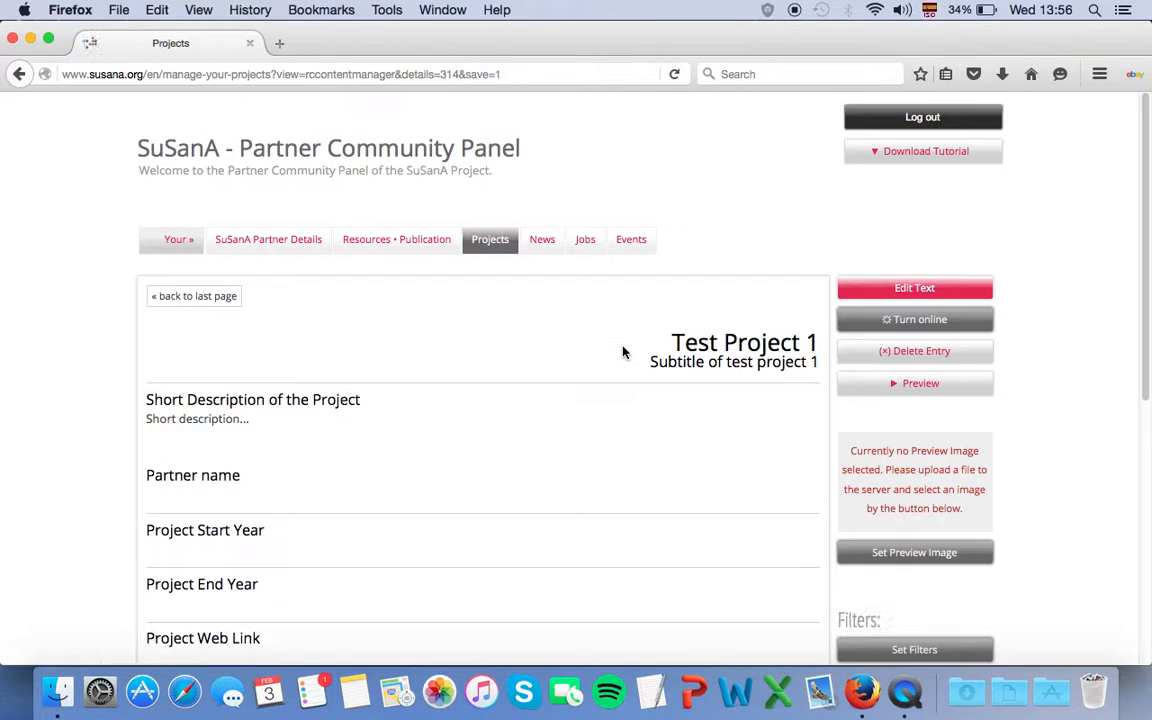
Step: Review the saved project's title, subtitle, short description and remaining fields down to the e-mail contact
{"action": "scroll", "coordinate": [622, 352], "scroll_direction": "down", "scroll_amount": 4}
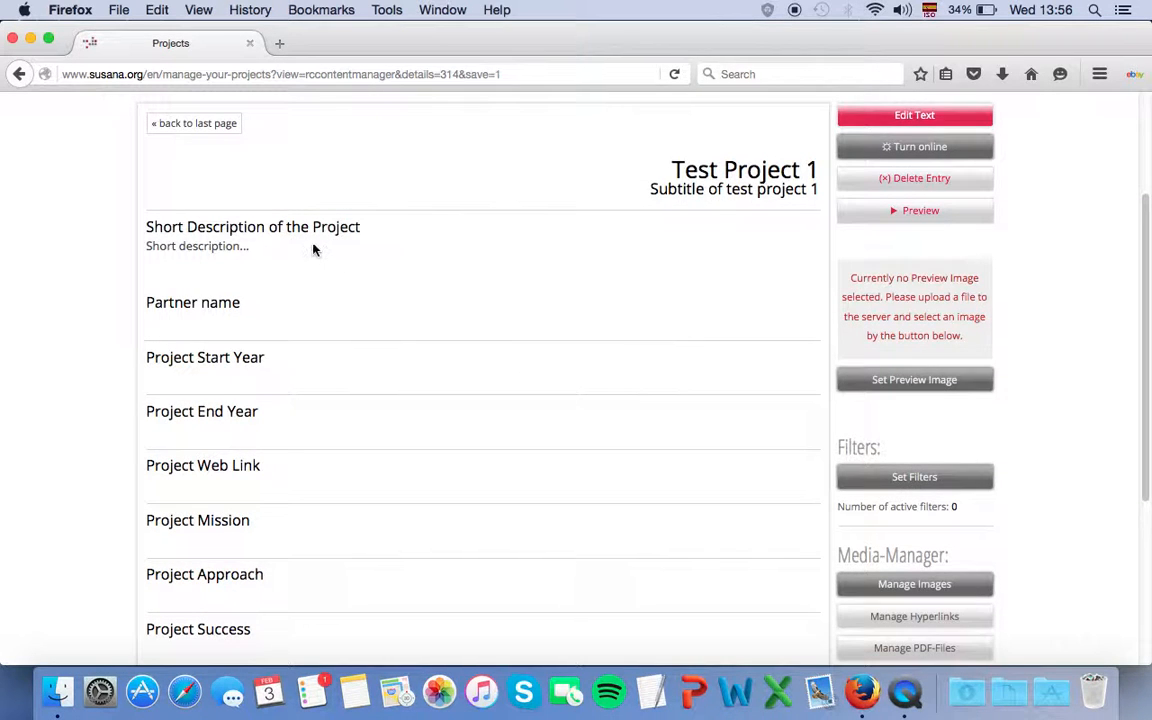
{"action": "scroll", "coordinate": [622, 288], "scroll_direction": "up", "scroll_amount": 1}
{"action": "left_click_drag", "start_coordinate": [818, 222], "coordinate": [671, 198]}
{"action": "scroll", "coordinate": [600, 335], "scroll_direction": "down", "scroll_amount": 1}
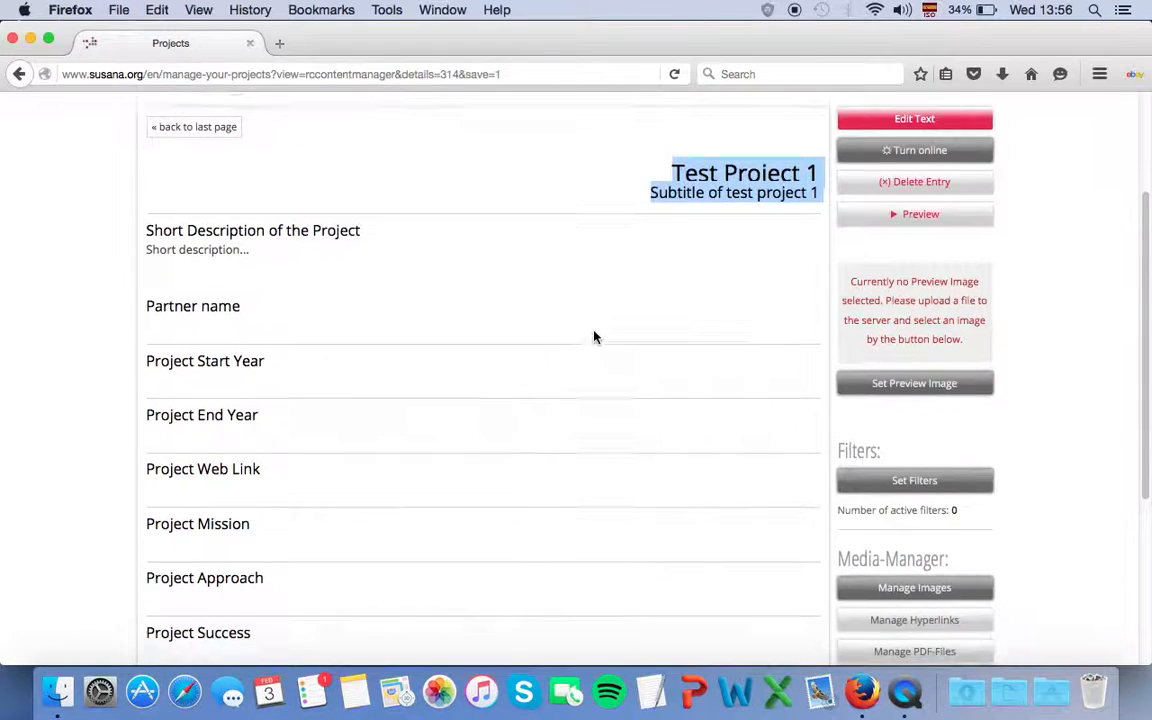
{"action": "scroll", "coordinate": [530, 319], "scroll_direction": "down", "scroll_amount": 6}
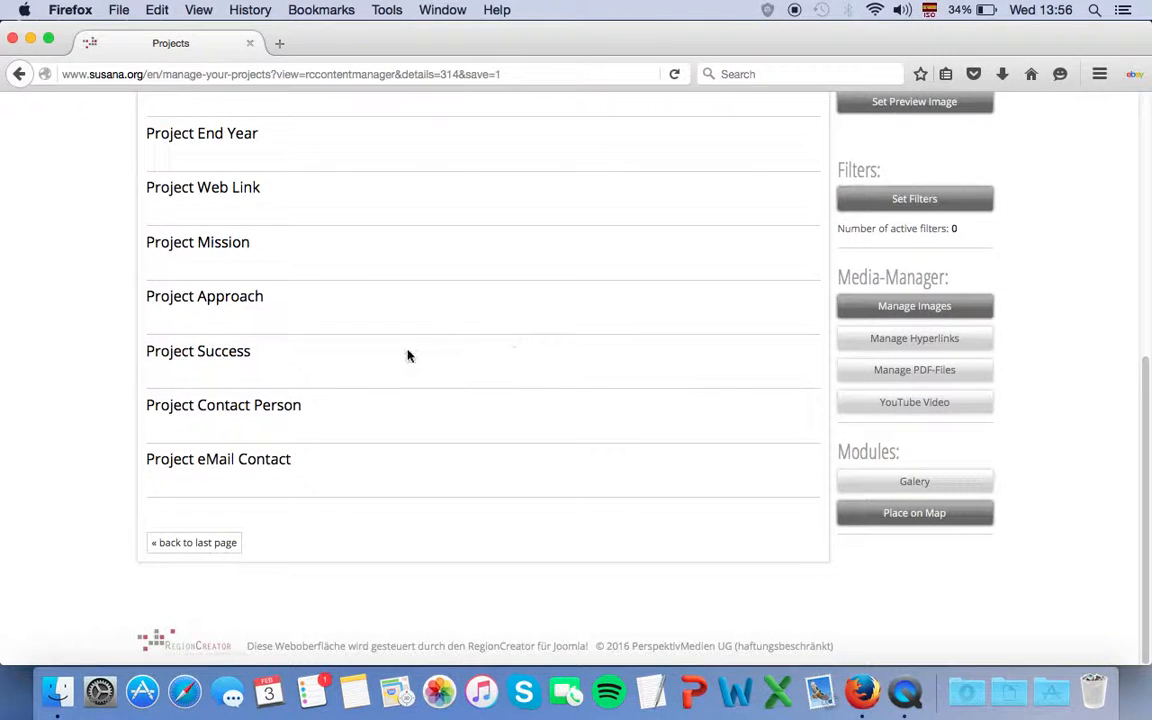
{"action": "scroll", "coordinate": [410, 356], "scroll_direction": "up", "scroll_amount": 8}
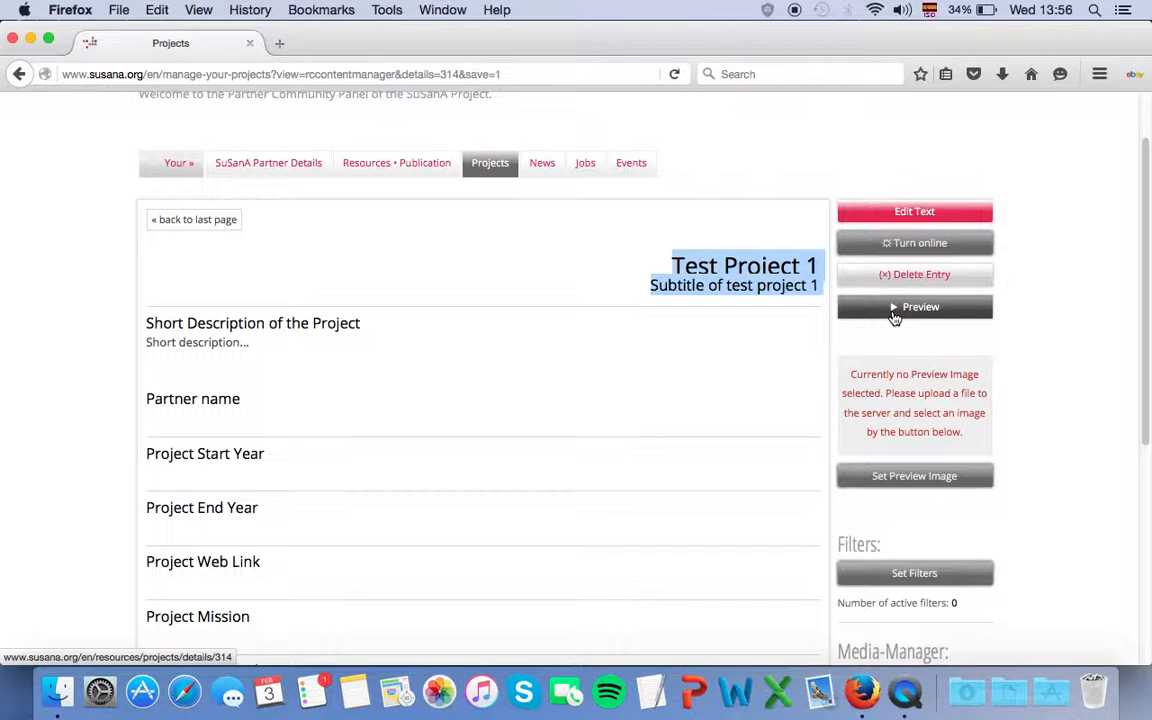
Step: Preview the public page of Test Project 1 and compare its title, subtitle and description with the panel entry
{"action": "left_click", "coordinate": [921, 309]}
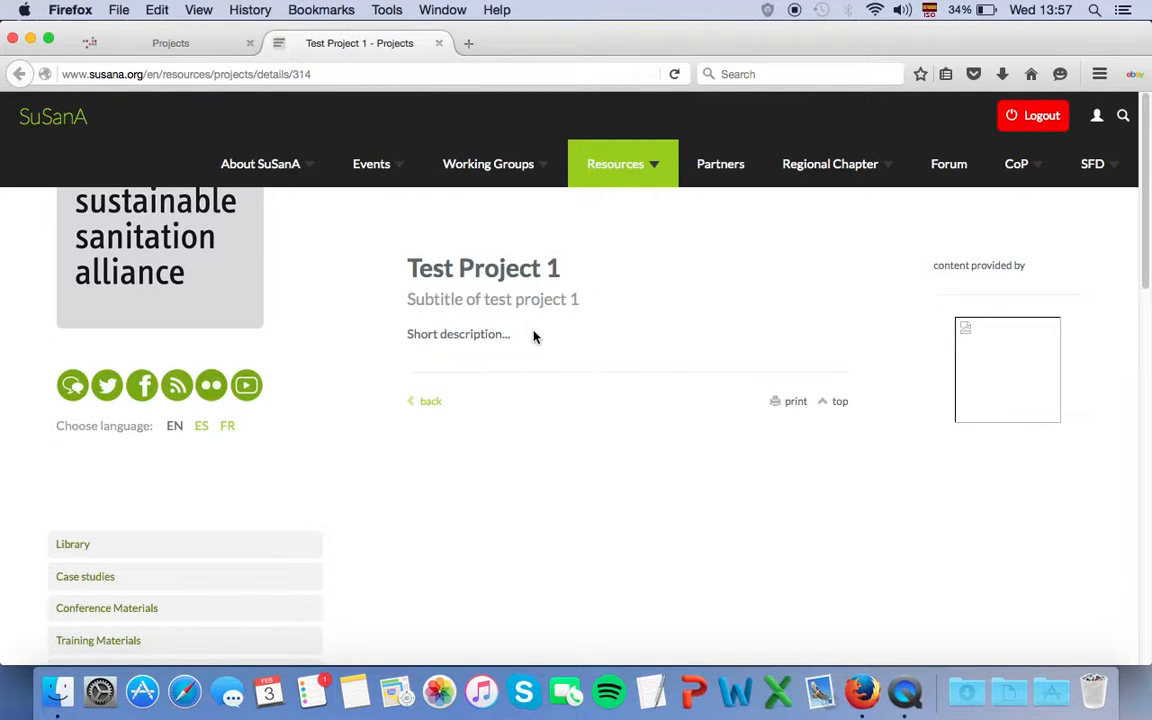
{"action": "left_click_drag", "start_coordinate": [512, 332], "coordinate": [400, 268]}
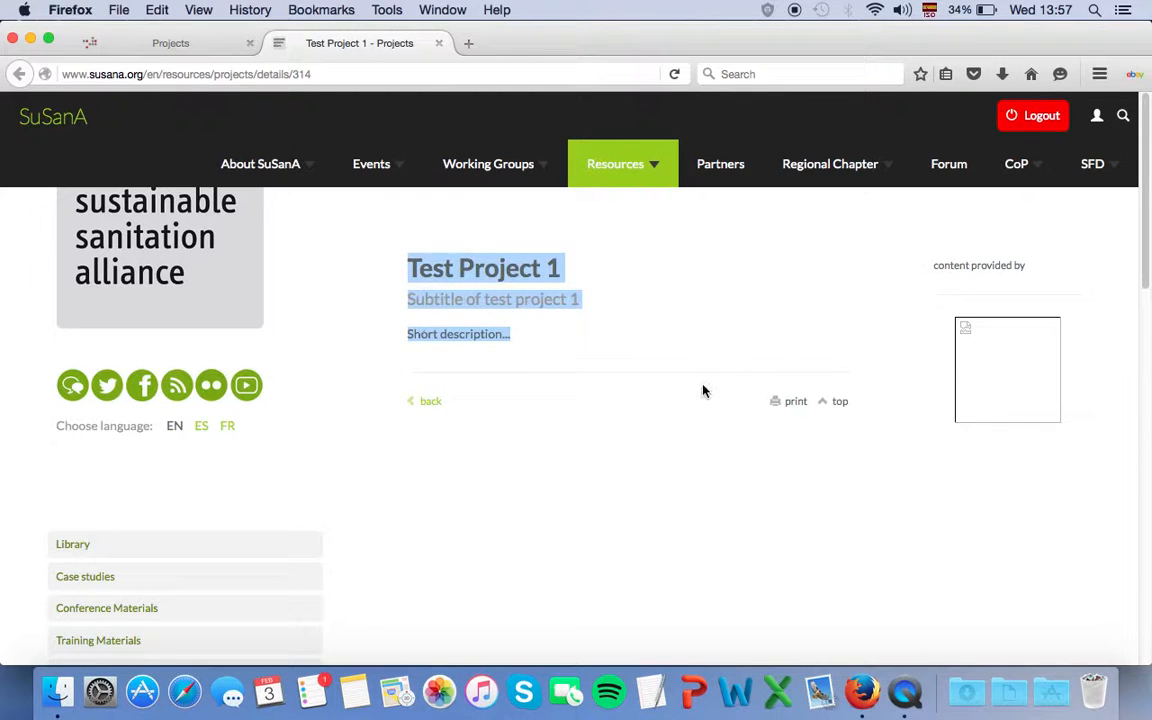
{"action": "left_click", "coordinate": [173, 42]}
{"action": "scroll", "coordinate": [300, 330], "scroll_direction": "down", "scroll_amount": 1}
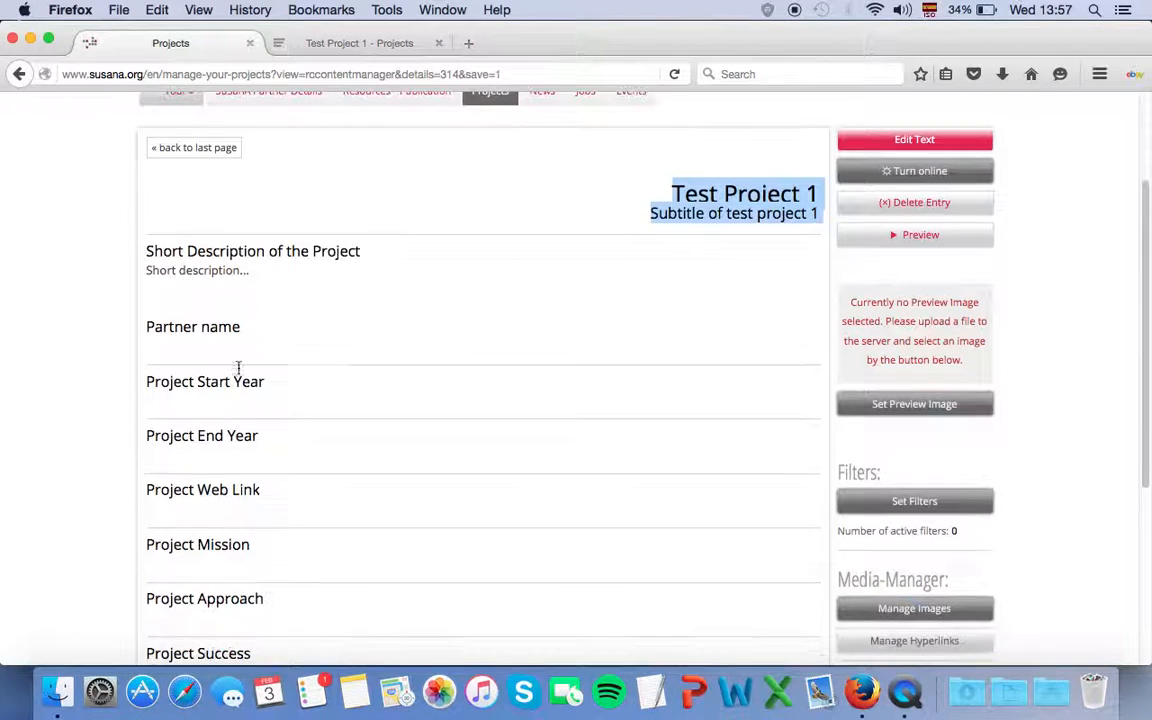
{"action": "left_click", "coordinate": [350, 45]}
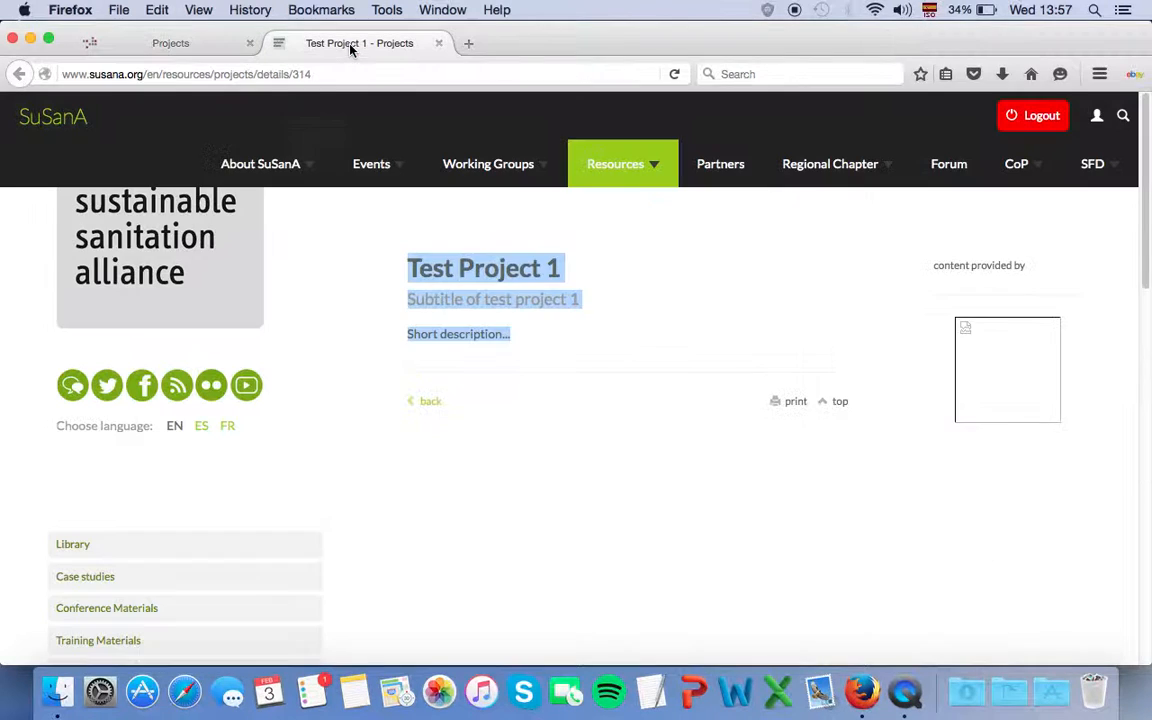
{"action": "scroll", "coordinate": [545, 380], "scroll_direction": "down", "scroll_amount": 1}
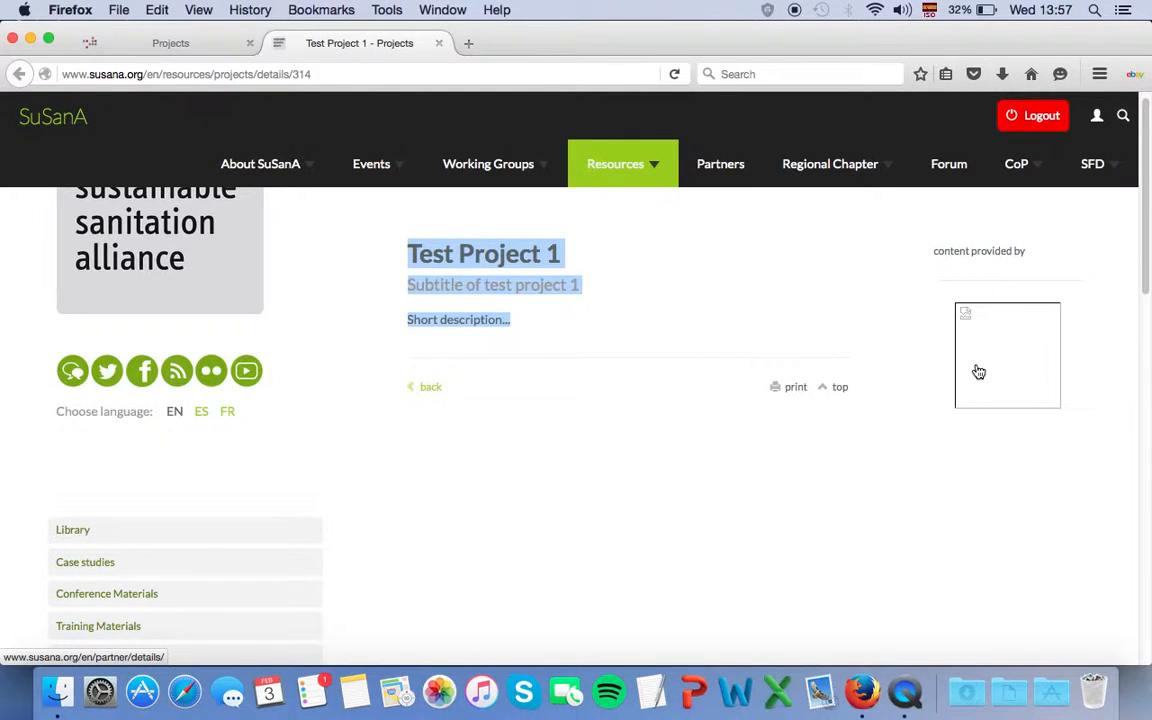
{"action": "left_click", "coordinate": [174, 44]}
{"action": "scroll", "coordinate": [681, 406], "scroll_direction": "down", "scroll_amount": 3}
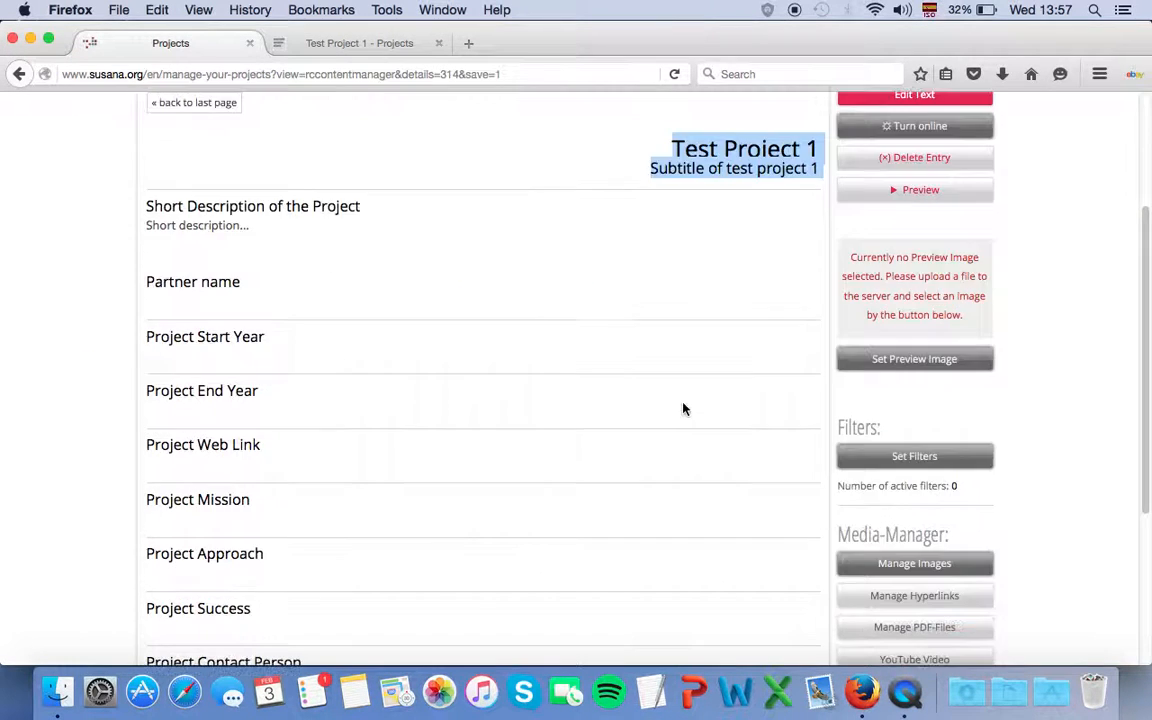
{"action": "scroll", "coordinate": [684, 419], "scroll_direction": "up", "scroll_amount": 6}
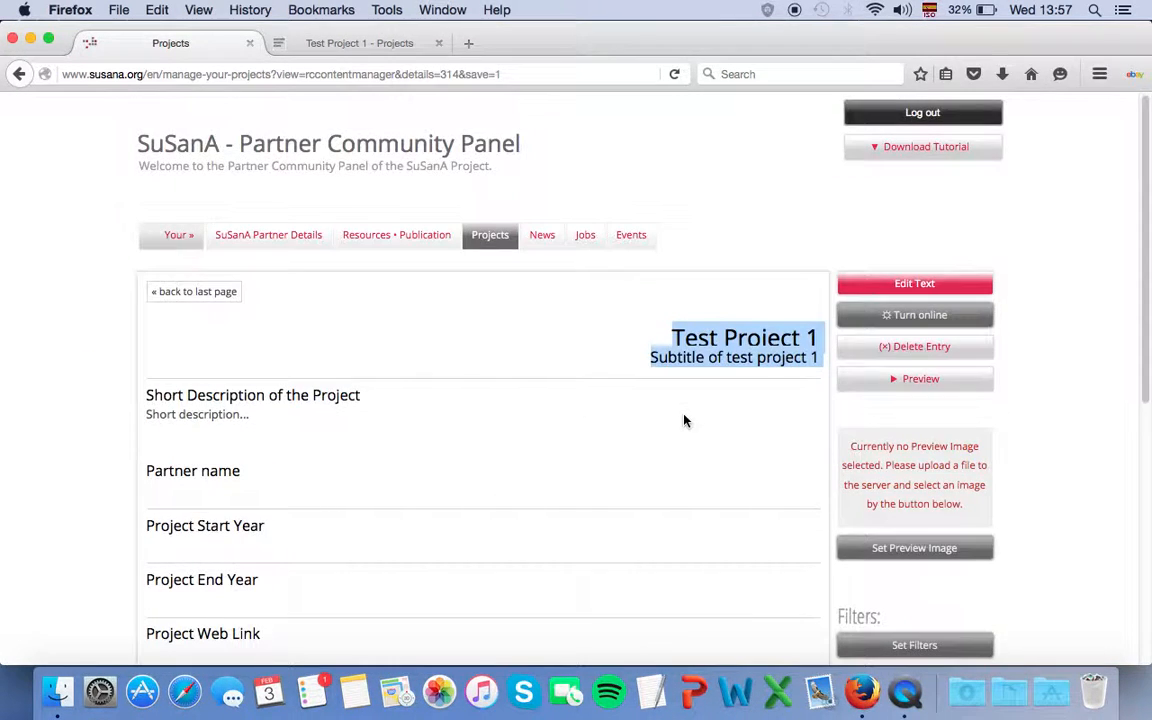
{"action": "left_click", "coordinate": [684, 419]}
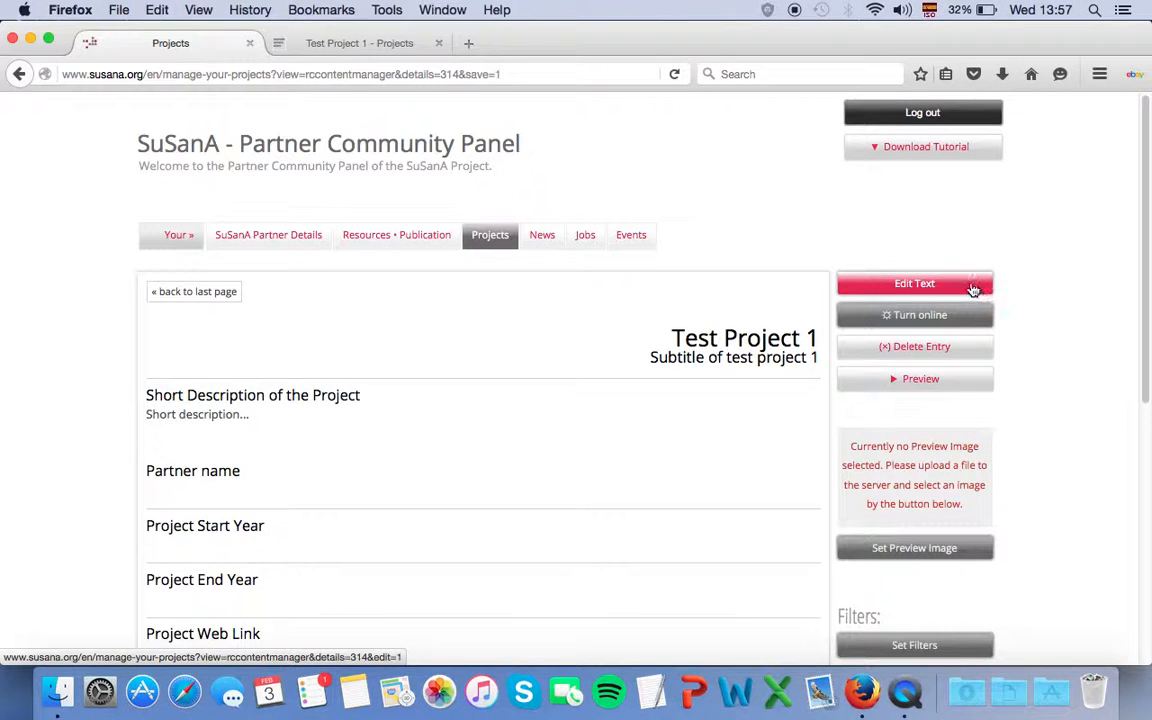
Step: Rename the project as "Test Project 11" and save the changes
{"action": "left_click", "coordinate": [873, 284]}
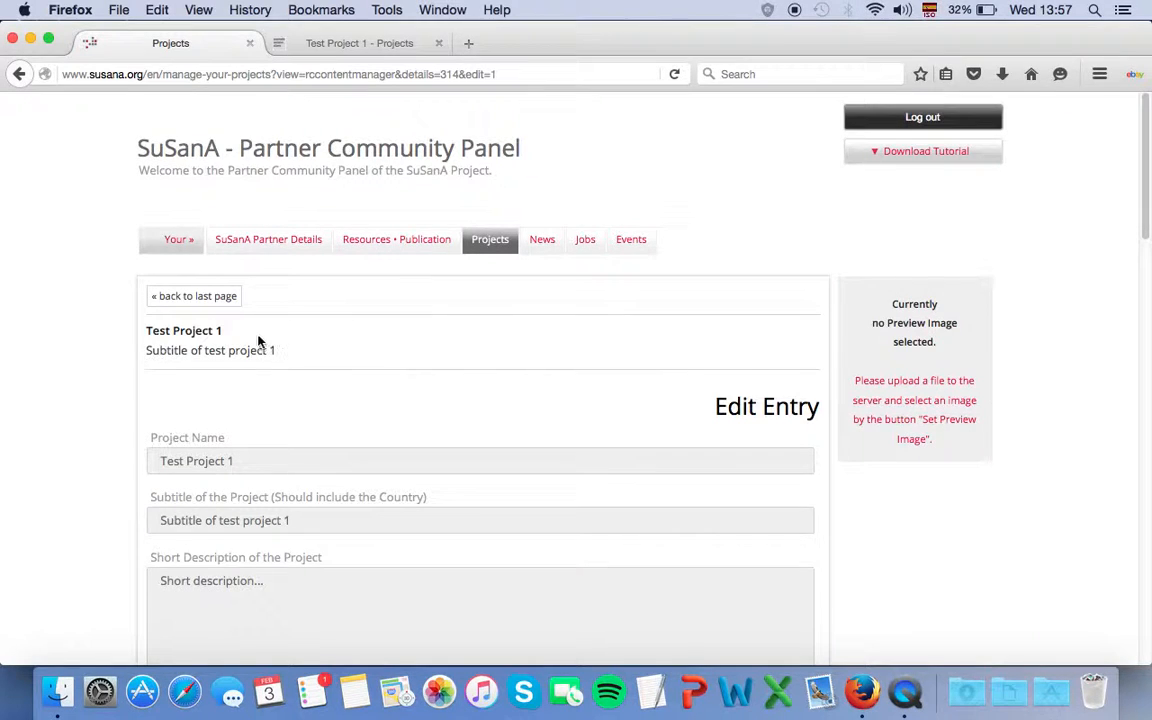
{"action": "left_click", "coordinate": [267, 460]}
{"action": "key", "text": "BackSpace"}
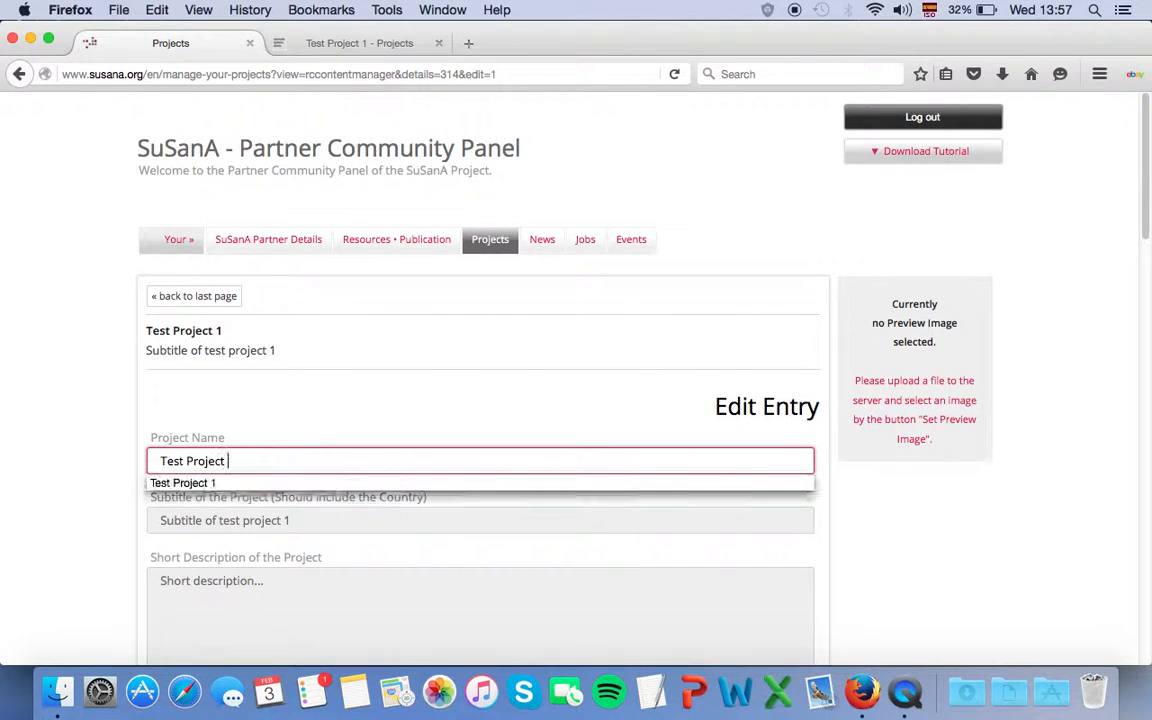
{"action": "type", "text": "11"}
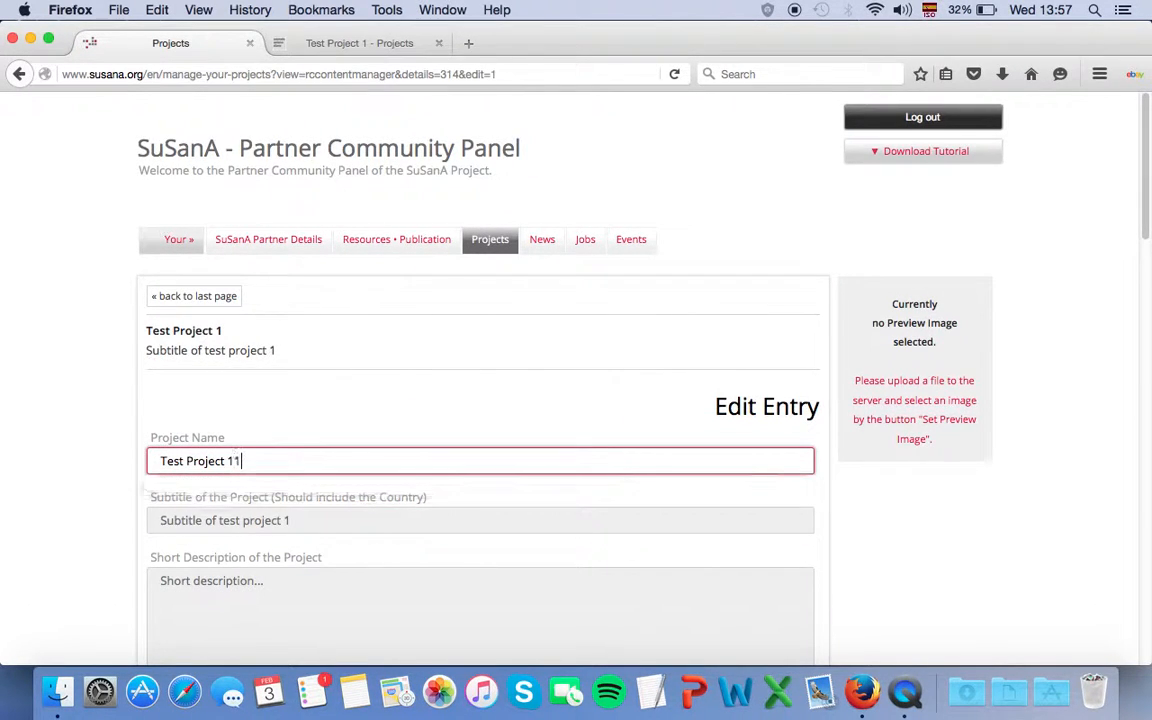
{"action": "scroll", "coordinate": [165, 530], "scroll_direction": "down", "scroll_amount": 20}
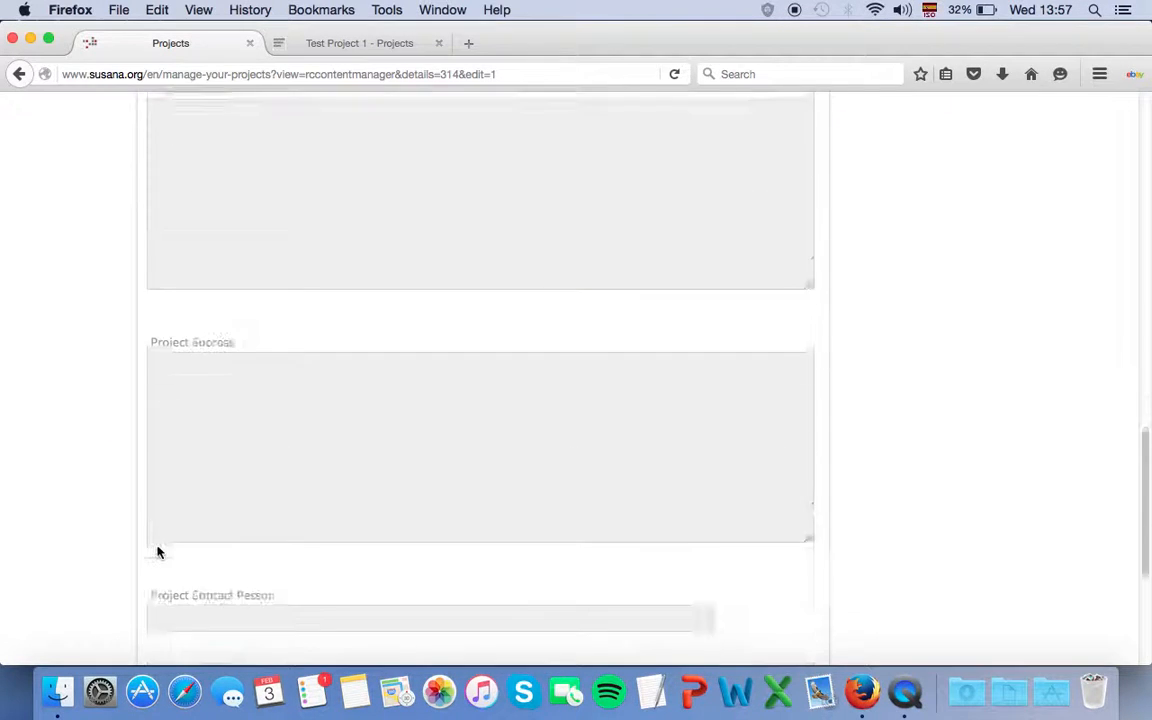
{"action": "left_click", "coordinate": [207, 440]}
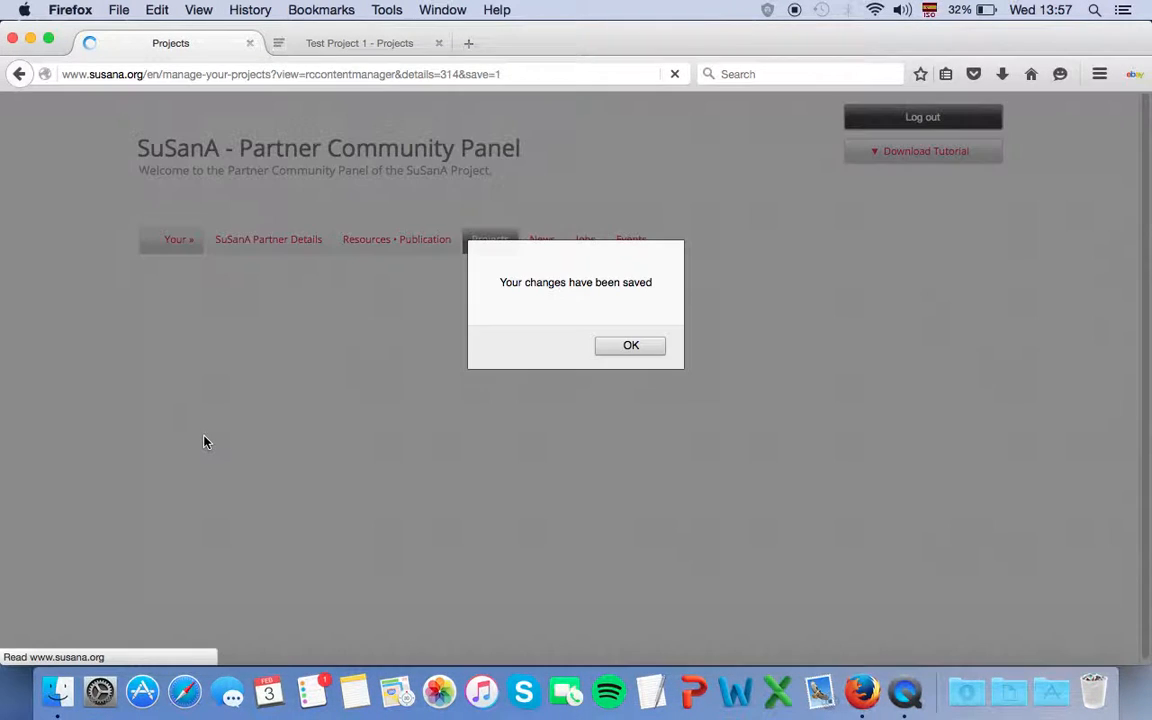
{"action": "left_click", "coordinate": [610, 347]}
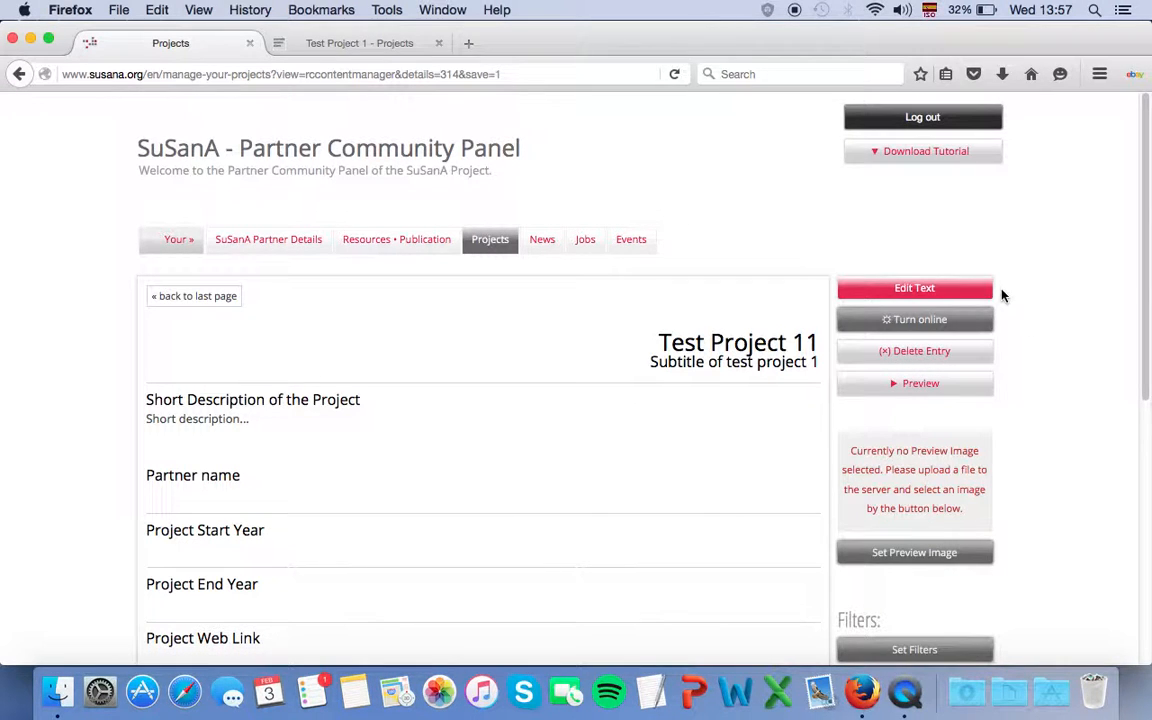
Step: Delete the Test Project 11 entry from the list of projects
{"action": "left_click", "coordinate": [490, 243]}
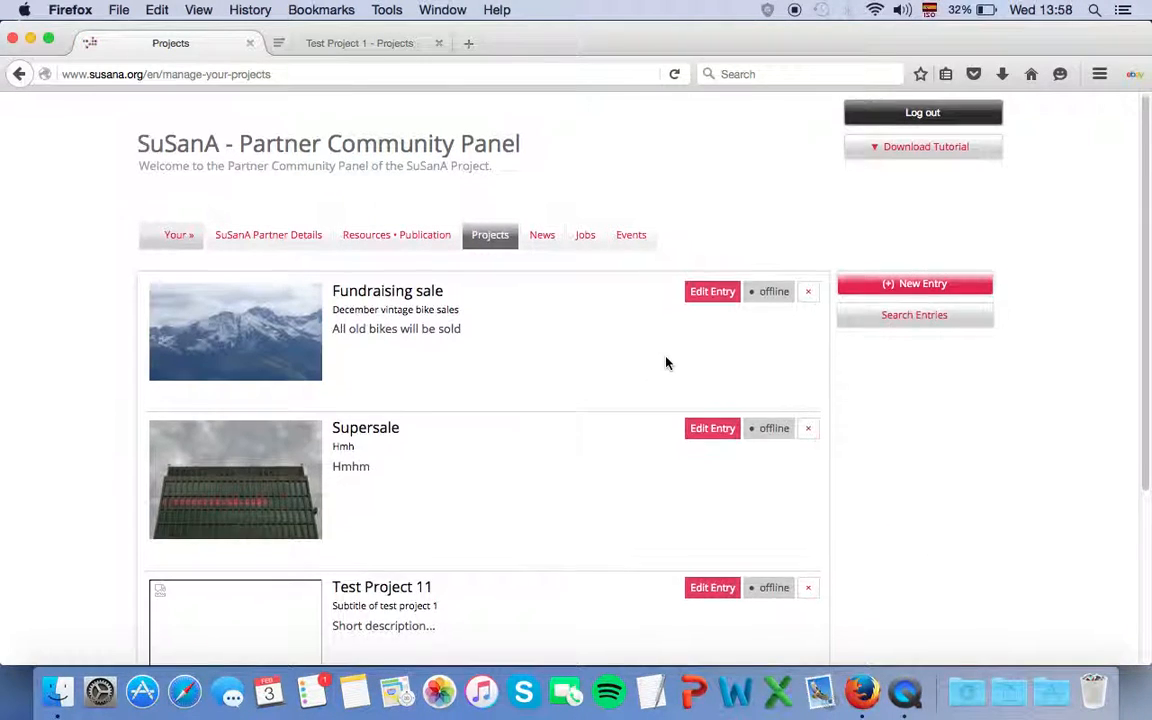
{"action": "scroll", "coordinate": [667, 363], "scroll_direction": "down", "scroll_amount": 2}
{"action": "scroll", "coordinate": [785, 543], "scroll_direction": "down", "scroll_amount": 1}
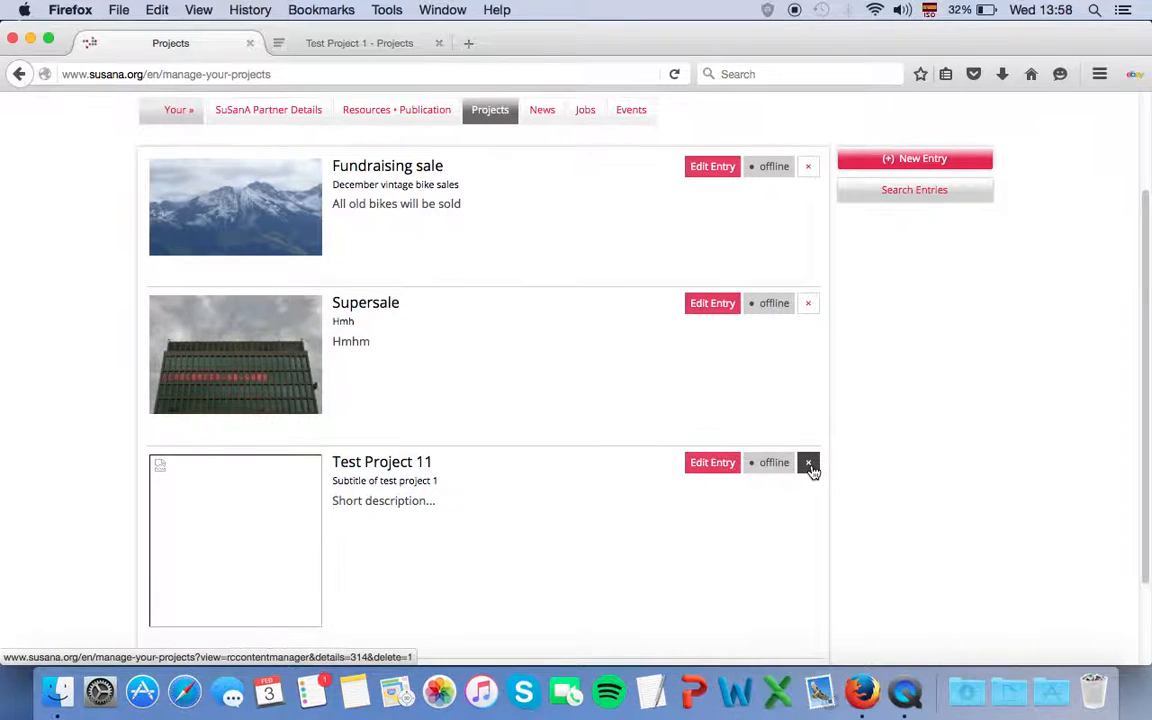
{"action": "scroll", "coordinate": [812, 471], "scroll_direction": "down", "scroll_amount": 1}
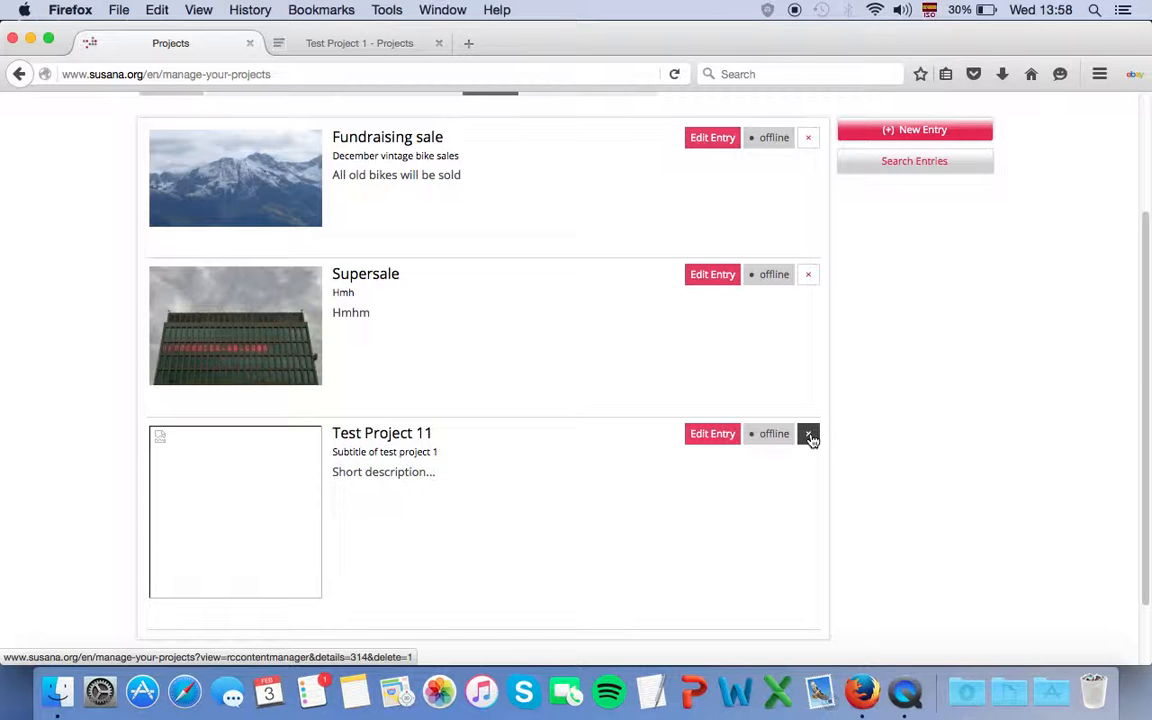
{"action": "left_click", "coordinate": [809, 436]}
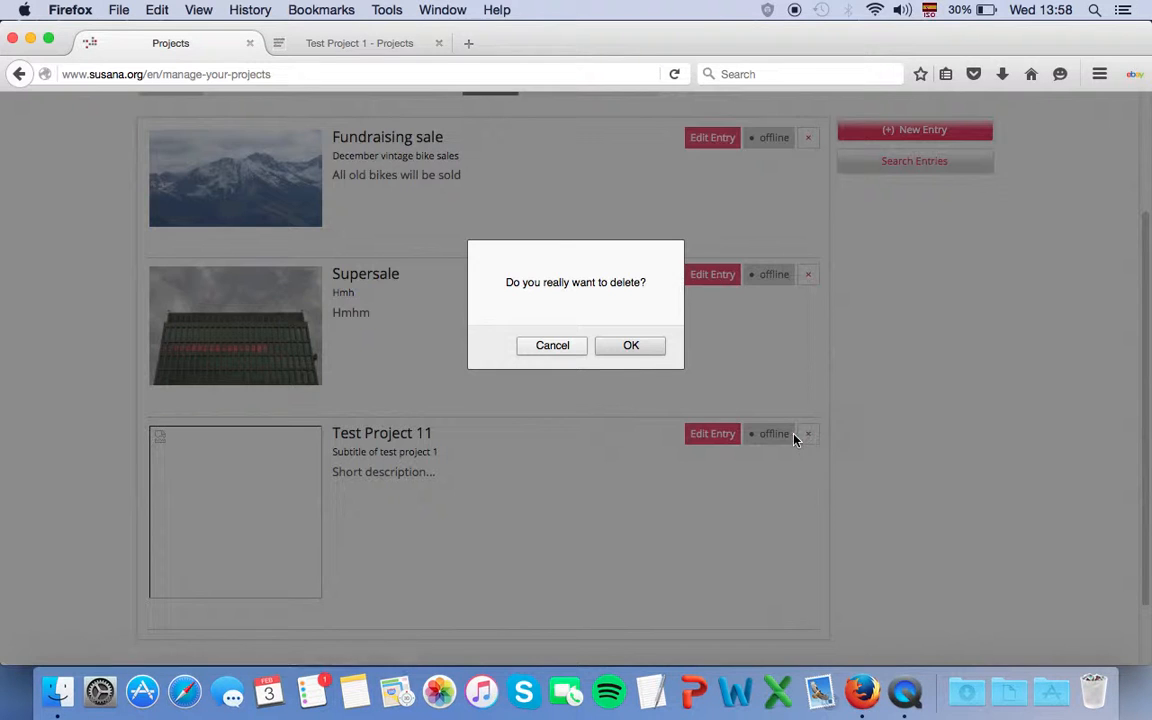
{"action": "left_click", "coordinate": [615, 346]}
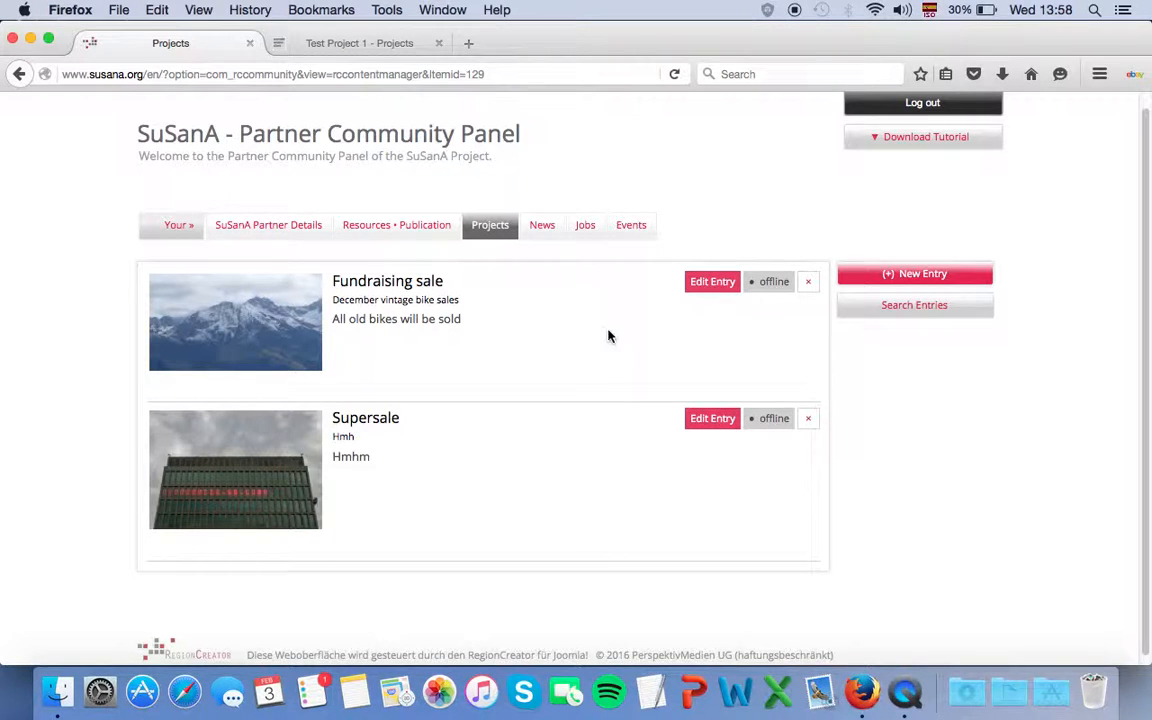
Step: Open the Fundraising sale project entry and look through its public preview down to the external website links
{"action": "left_click", "coordinate": [712, 284]}
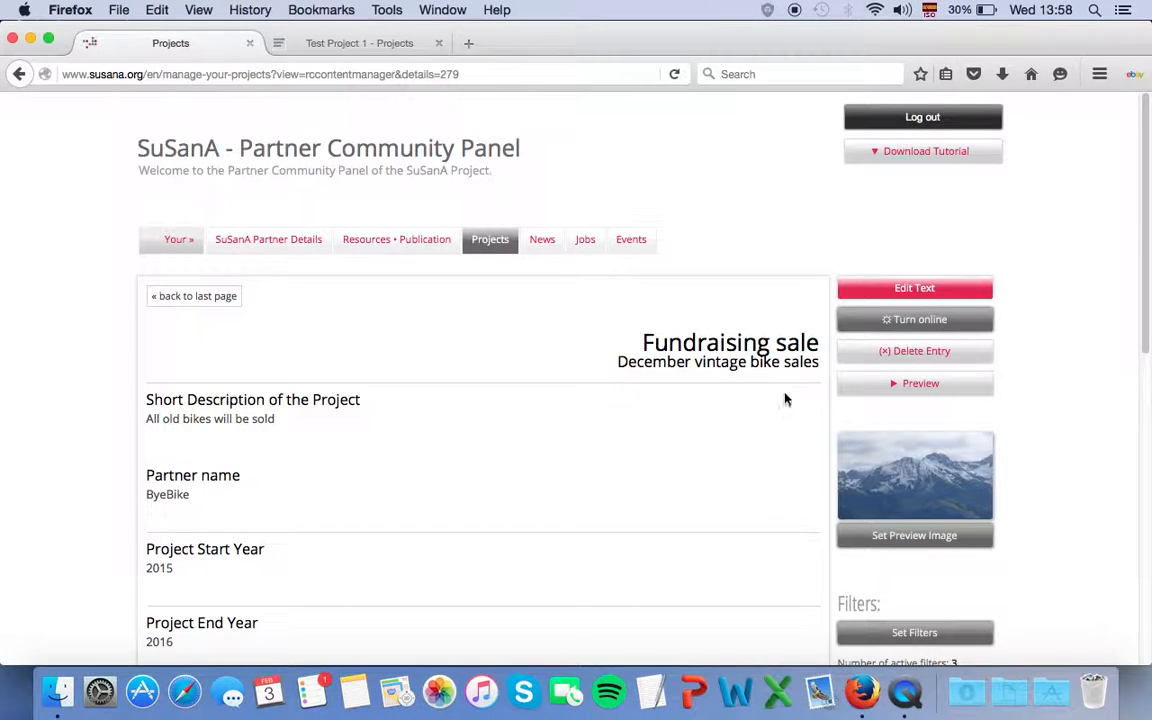
{"action": "left_click", "coordinate": [876, 389]}
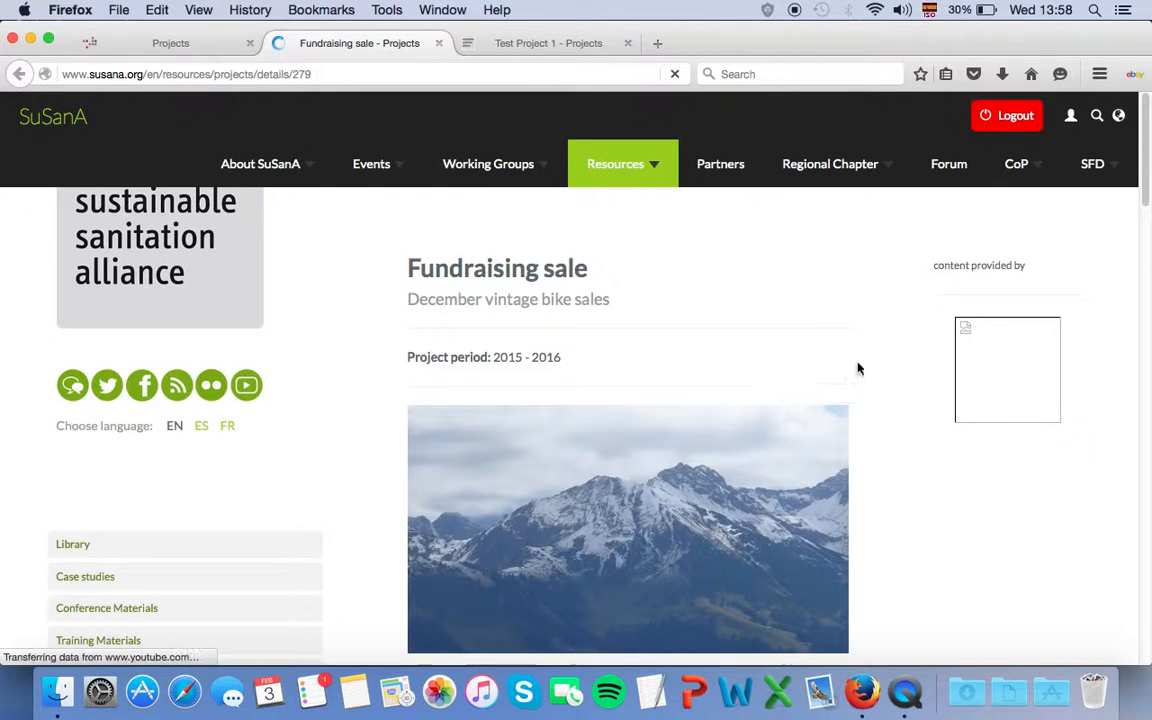
{"action": "scroll", "coordinate": [858, 369], "scroll_direction": "down", "scroll_amount": 3}
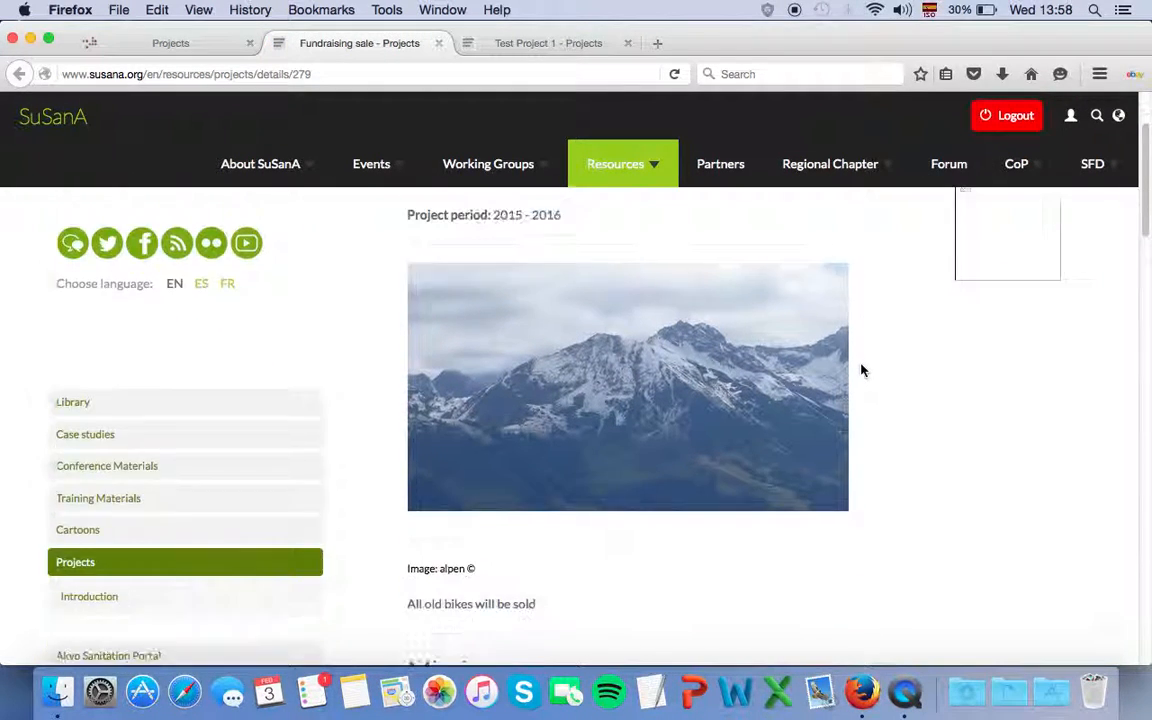
{"action": "scroll", "coordinate": [862, 371], "scroll_direction": "down", "scroll_amount": 10}
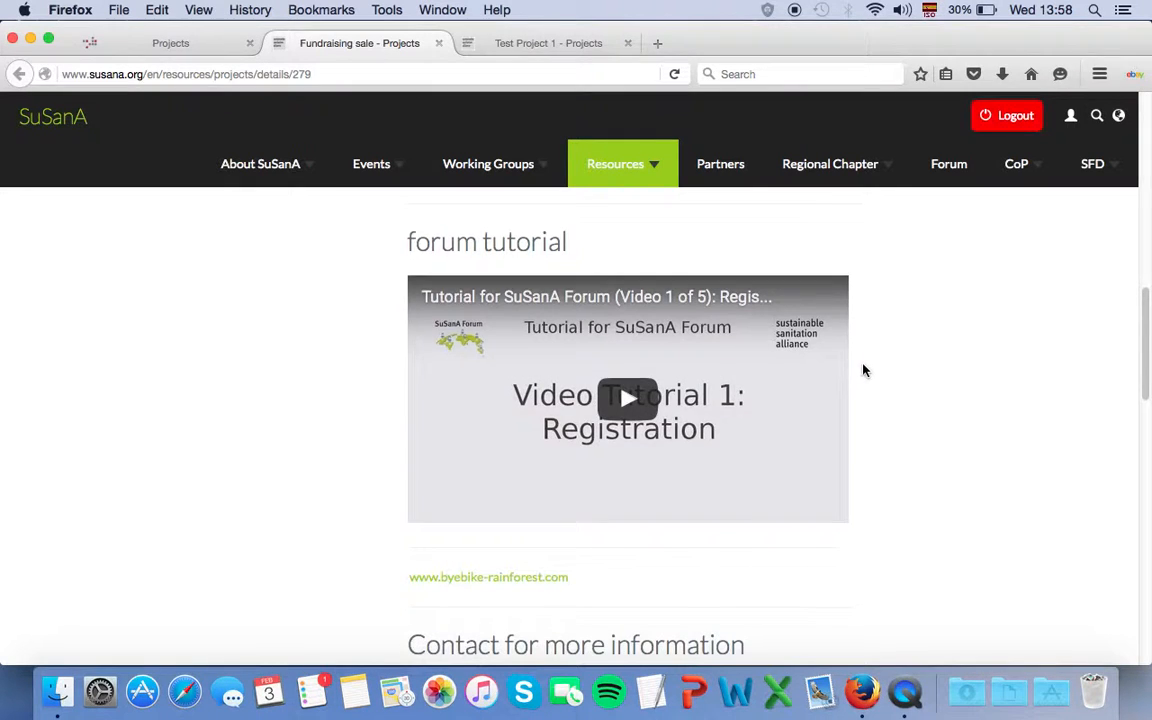
{"action": "scroll", "coordinate": [864, 371], "scroll_direction": "down", "scroll_amount": 10}
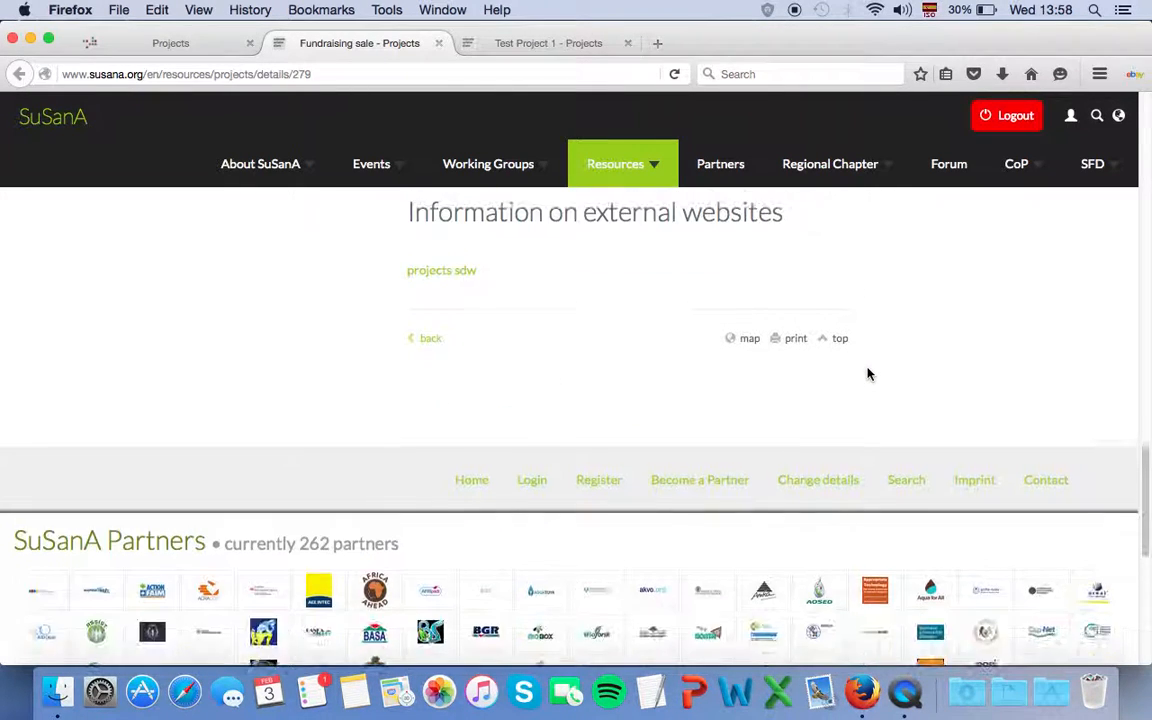
{"action": "scroll", "coordinate": [868, 373], "scroll_direction": "up", "scroll_amount": 20}
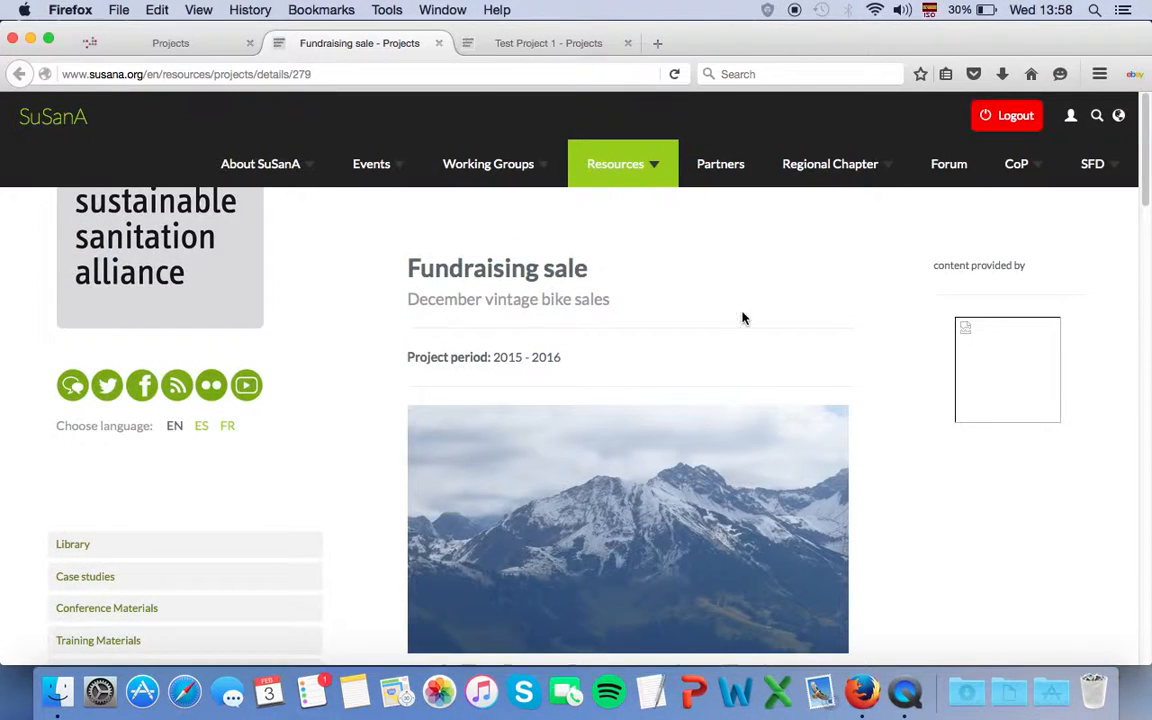
Step: Return to the Fundraising sale entry in the panel and review its title, subtitle and details down to the contact fields
{"action": "left_click", "coordinate": [168, 40]}
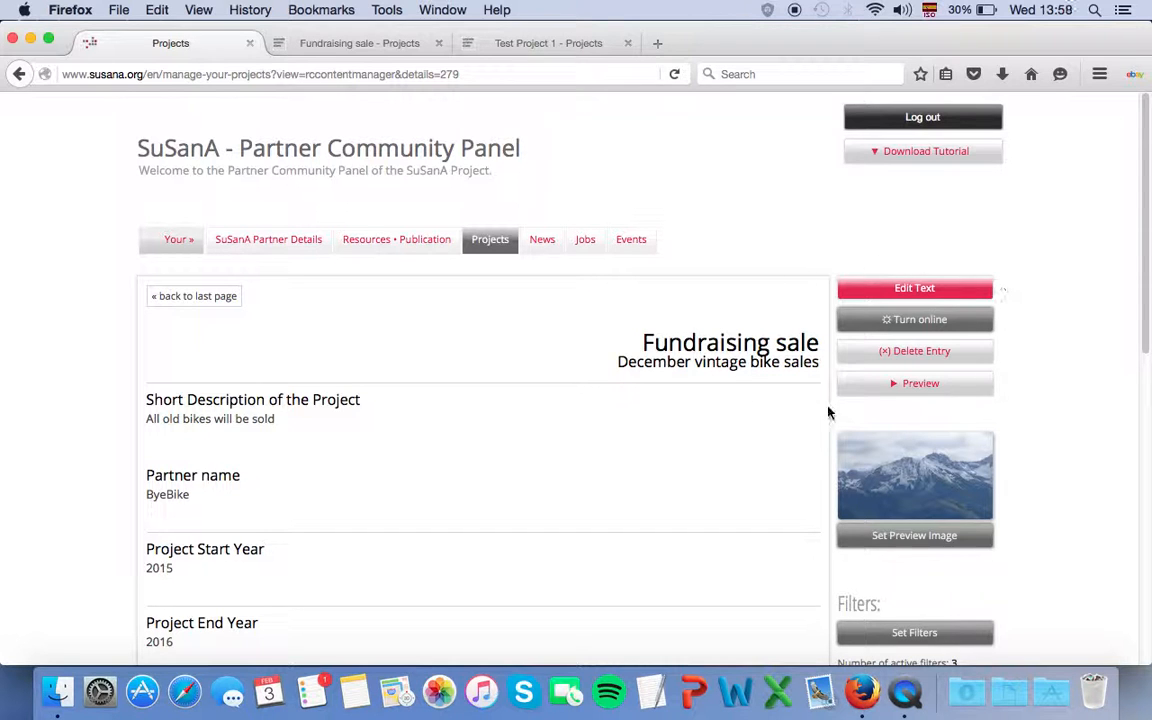
{"action": "left_click_drag", "start_coordinate": [641, 342], "coordinate": [800, 356]}
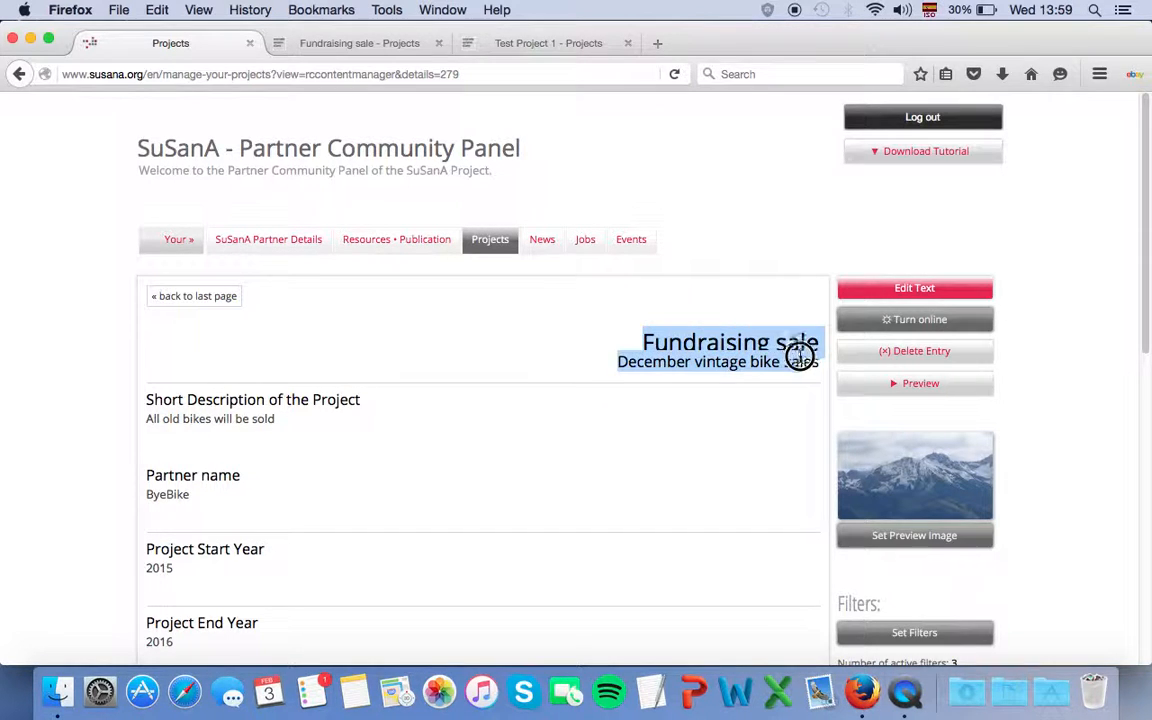
{"action": "left_click", "coordinate": [778, 303]}
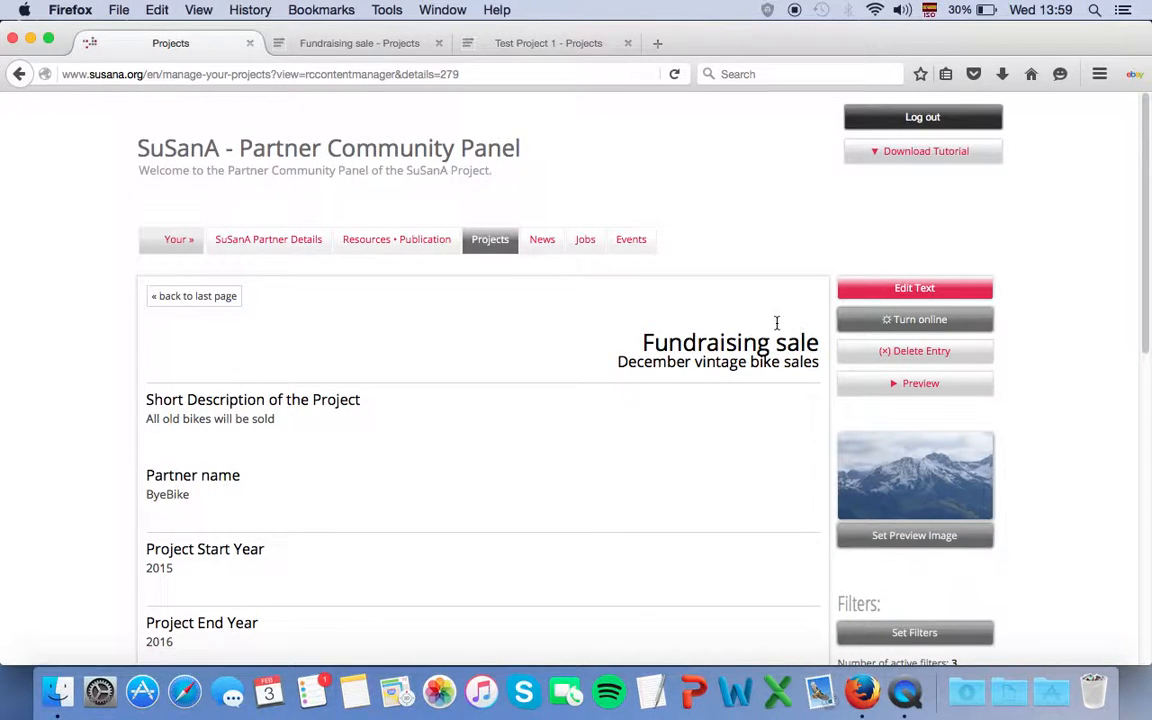
{"action": "left_click_drag", "start_coordinate": [643, 345], "coordinate": [671, 345]}
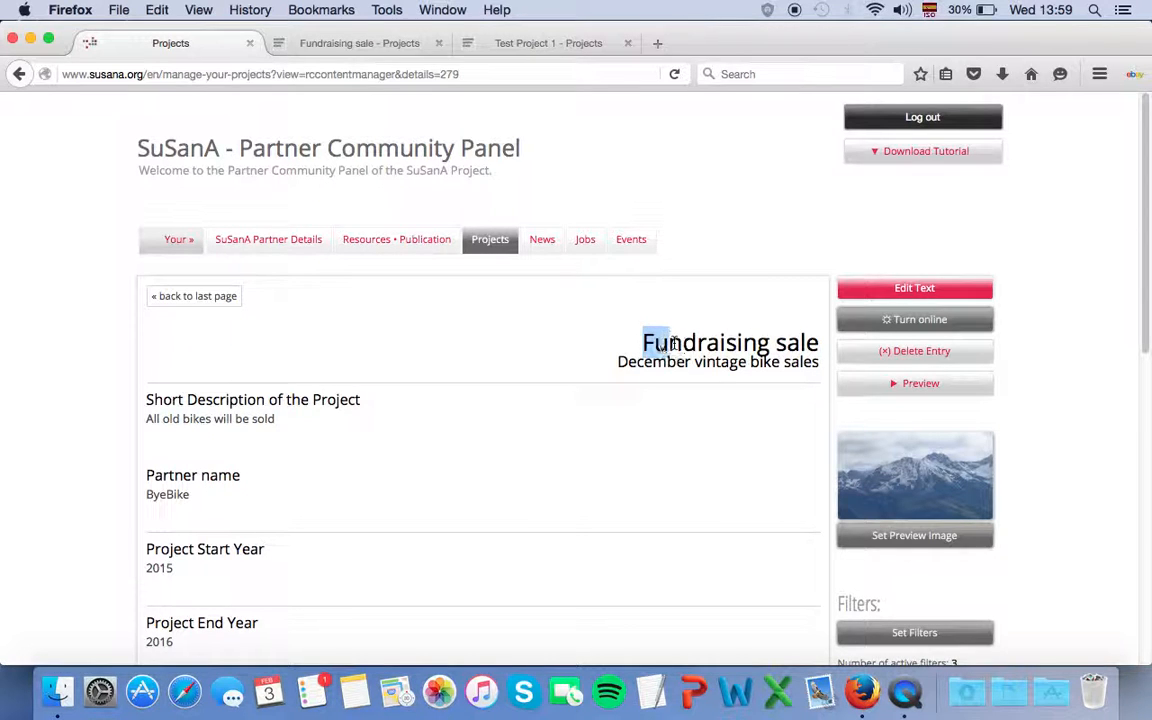
{"action": "left_click", "coordinate": [786, 338]}
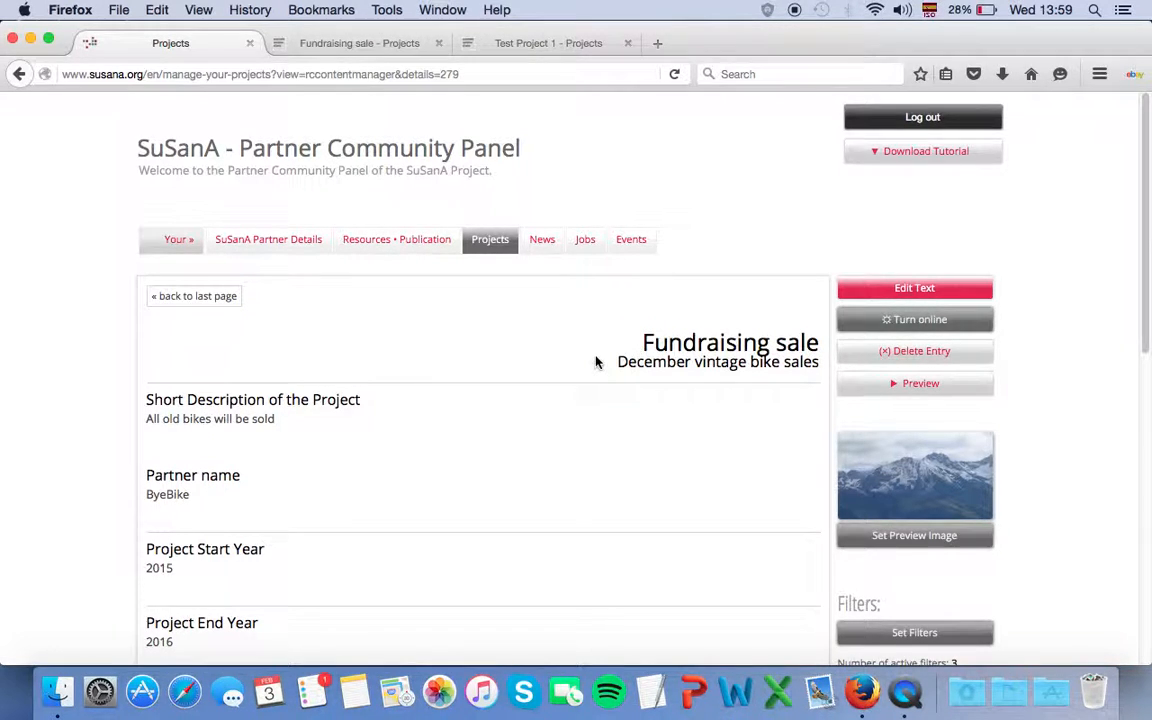
{"action": "scroll", "coordinate": [598, 366], "scroll_direction": "down", "scroll_amount": 10}
{"action": "scroll", "coordinate": [598, 367], "scroll_direction": "up", "scroll_amount": 10}
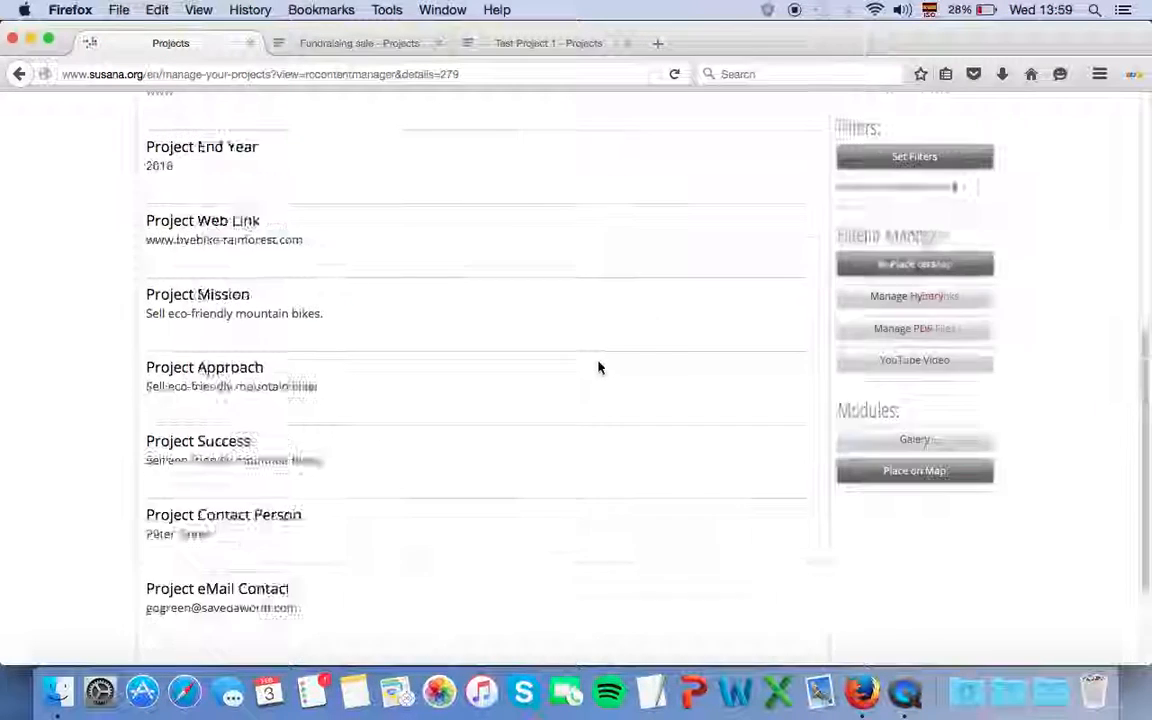